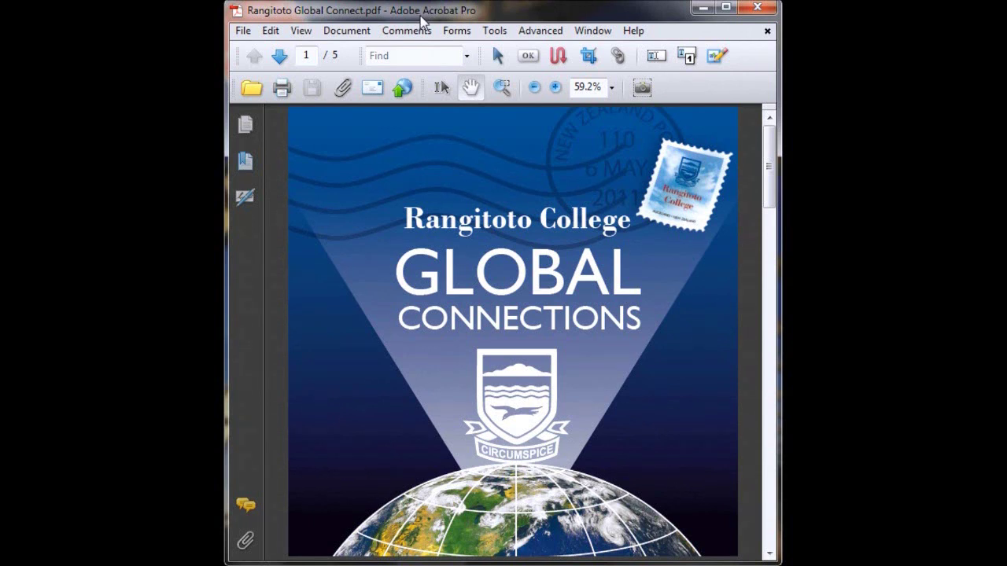
# Move from the cover page to page 2, the menu page of Rangitoto Global Connect.pdf.
pyautogui.click(404, 32)
pyautogui.press('pagedown')
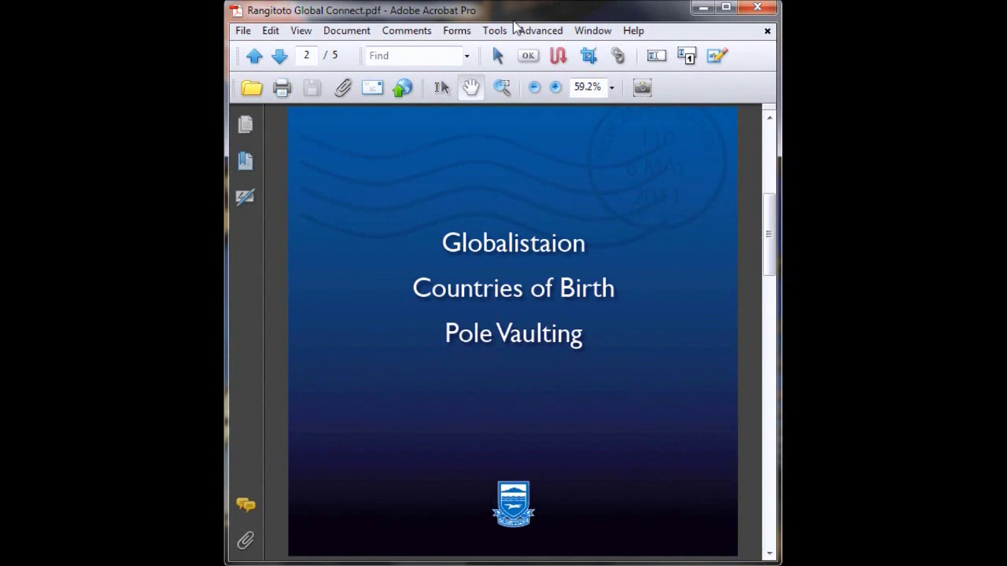
# Draw a button field over the 'Globalistaion' heading on page 2 and name it Globalisation.
pyautogui.click(503, 30)
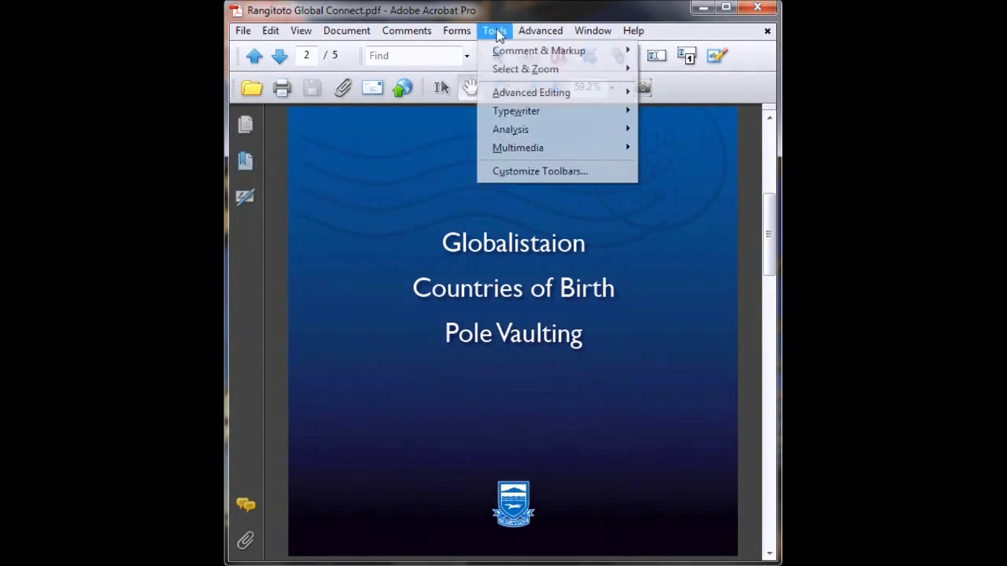
pyautogui.moveTo(515, 98)
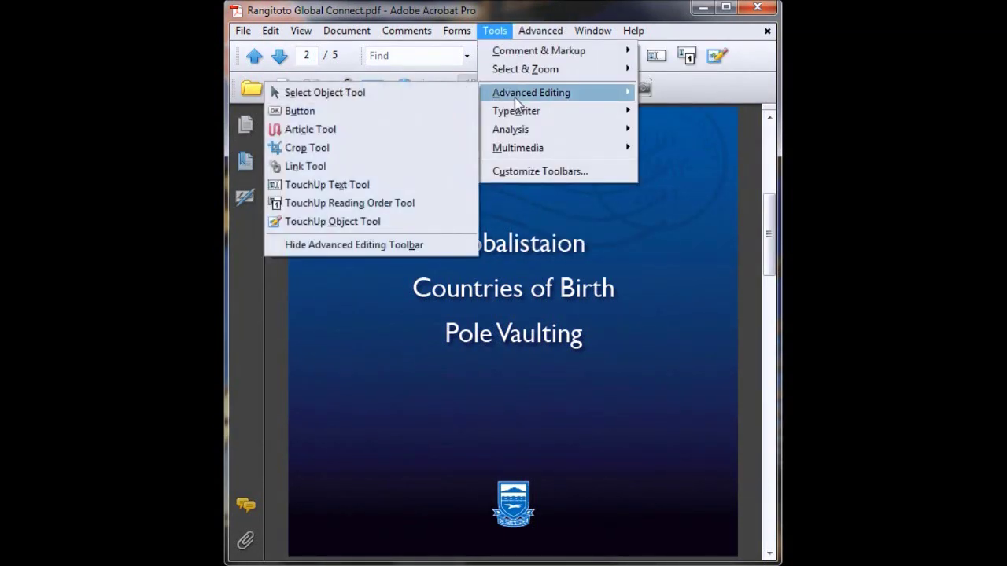
pyautogui.click(368, 116)
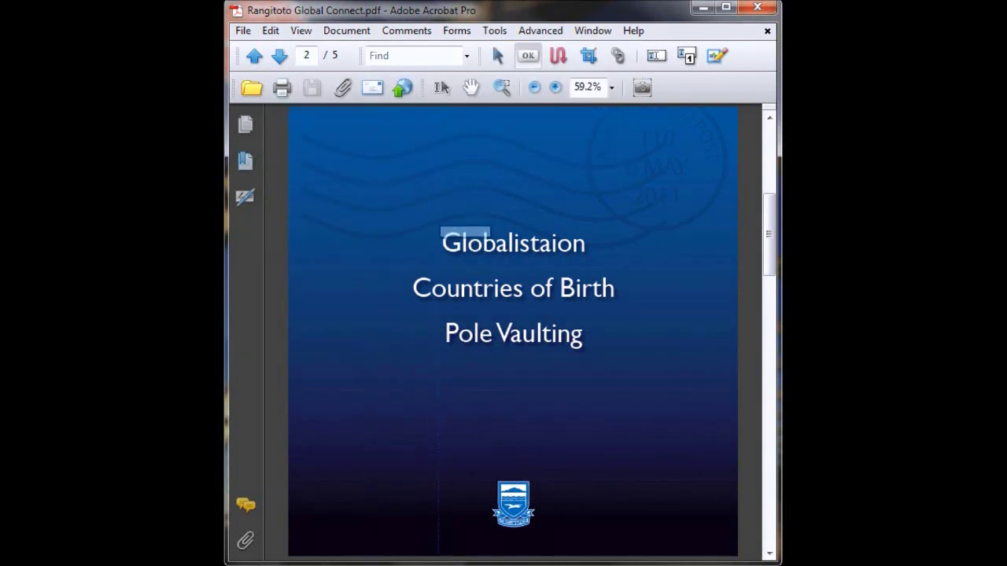
pyautogui.moveTo(431, 221); pyautogui.dragTo(598, 265)
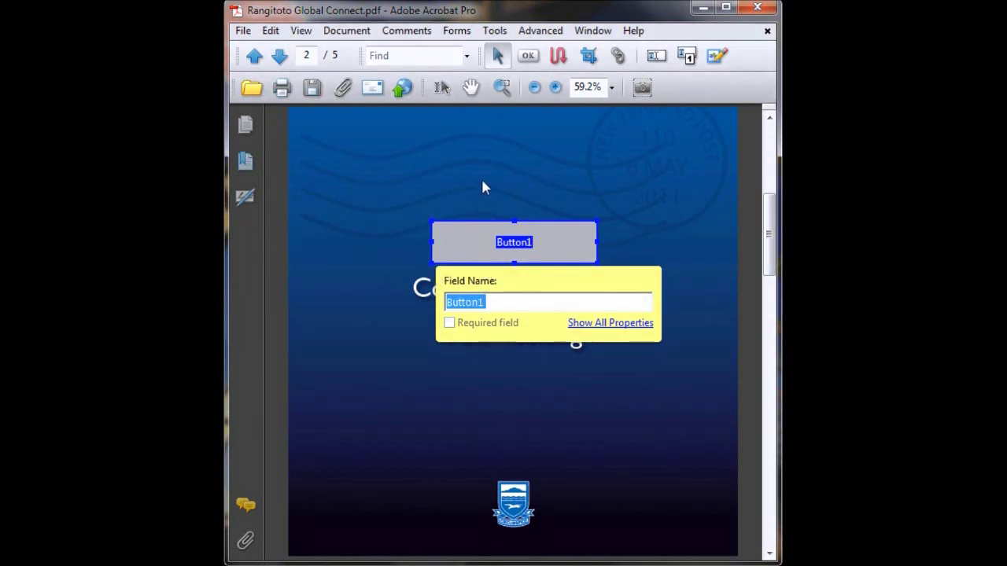
pyautogui.write('Globalisat')
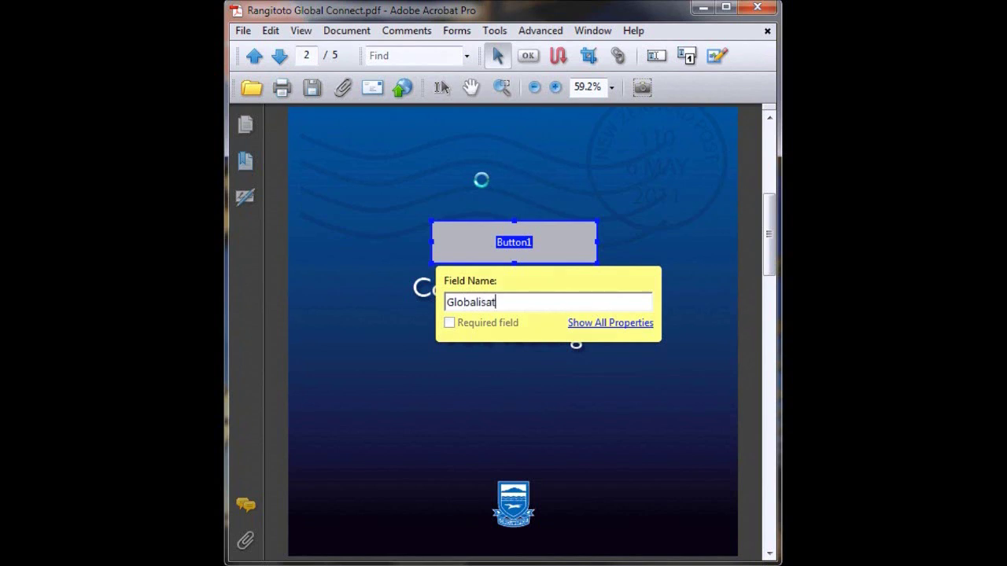
pyautogui.write('ion')
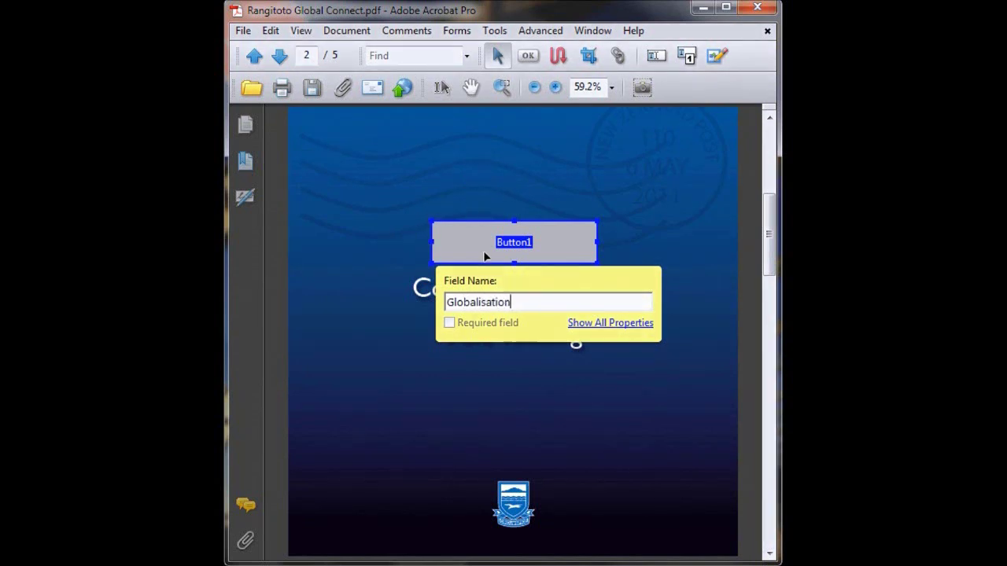
# Set the Globalisation button's fill colour to No Color and its behaviour to Invert.
pyautogui.click(588, 323)
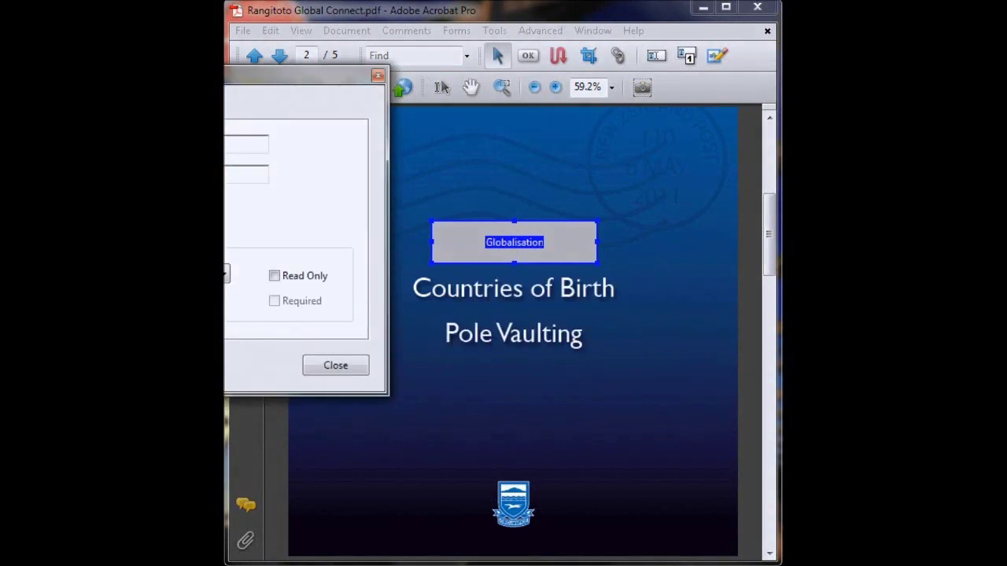
pyautogui.moveTo(168, 76); pyautogui.dragTo(435, 77)
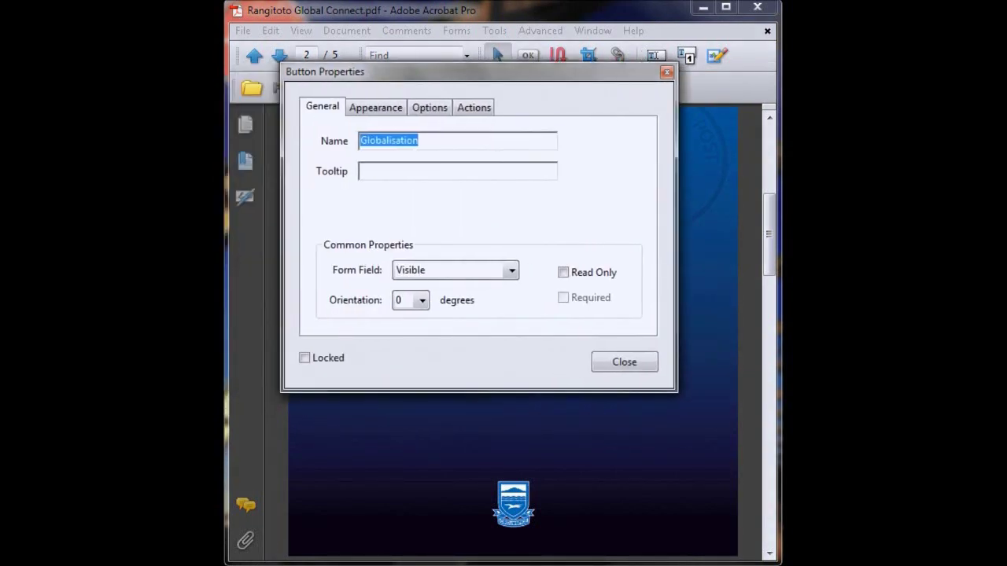
pyautogui.click(385, 15)
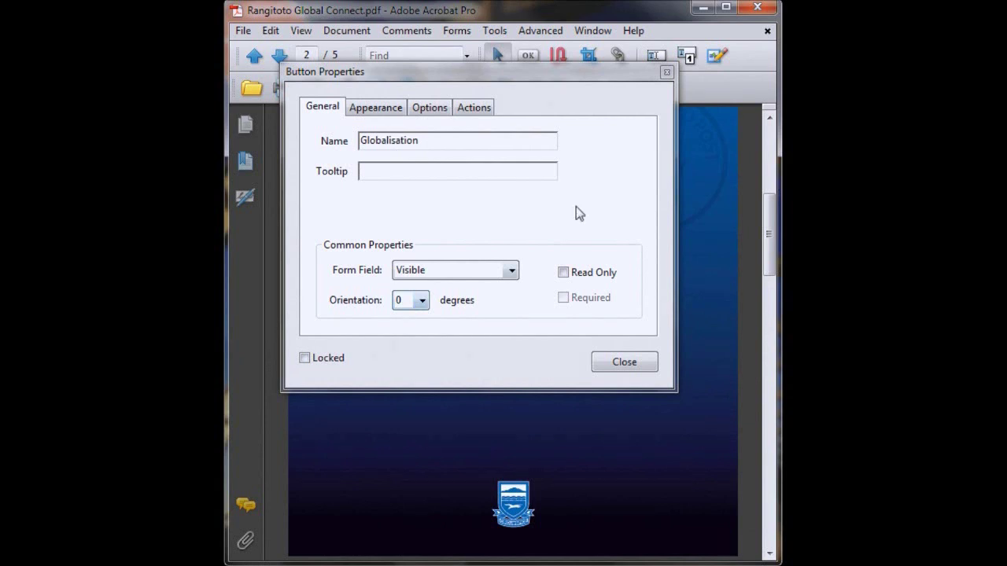
pyautogui.click(376, 112)
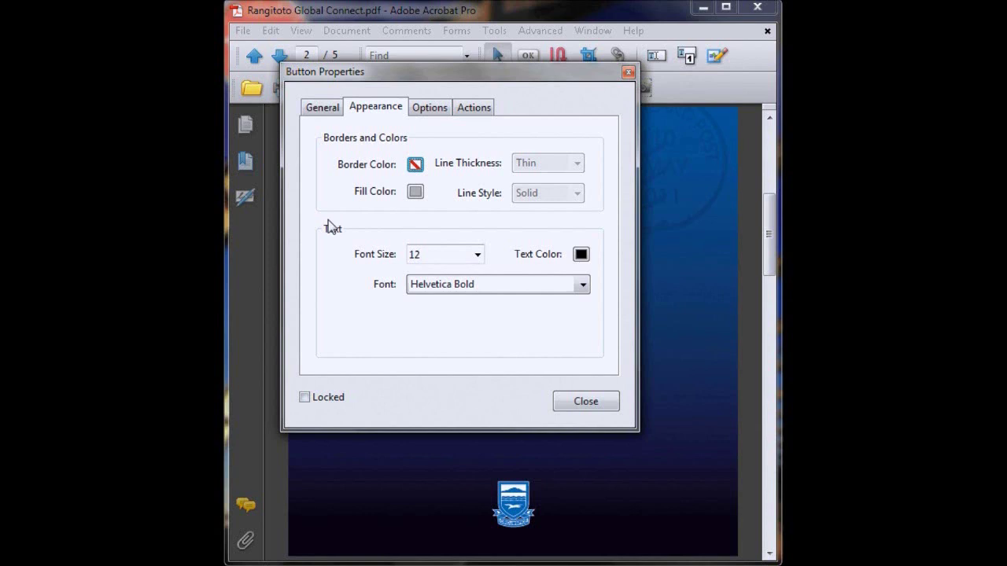
pyautogui.click(415, 193)
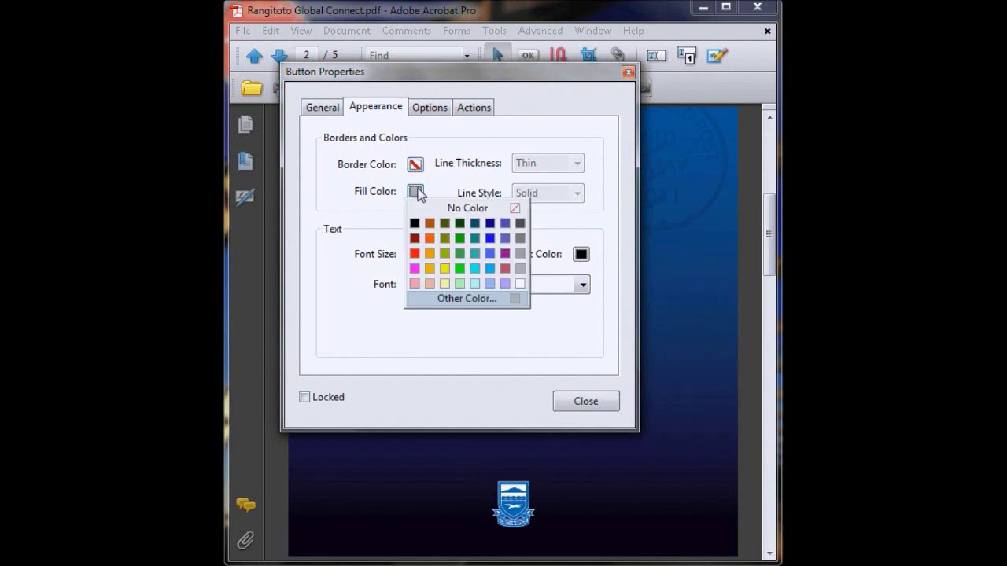
pyautogui.click(423, 209)
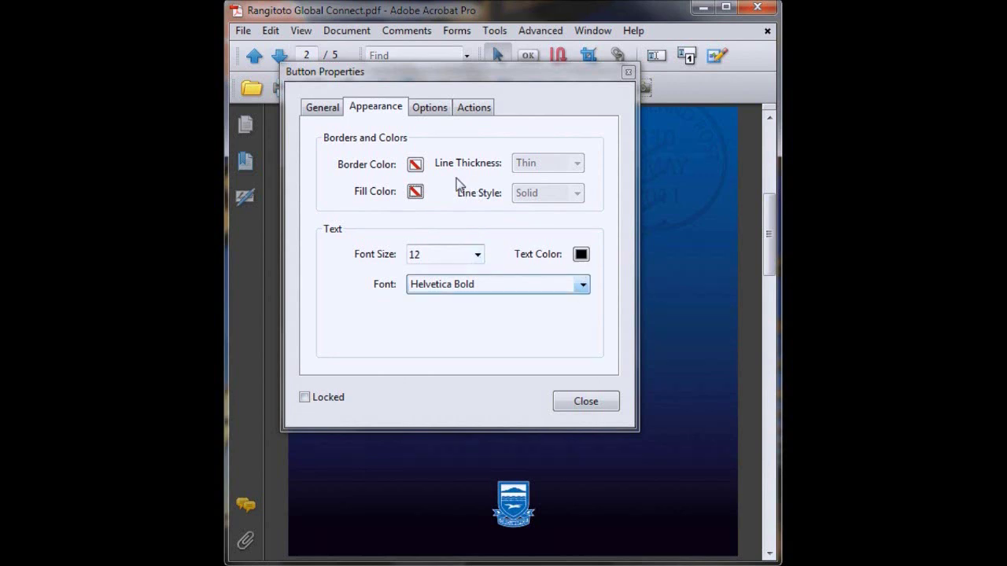
pyautogui.click(430, 109)
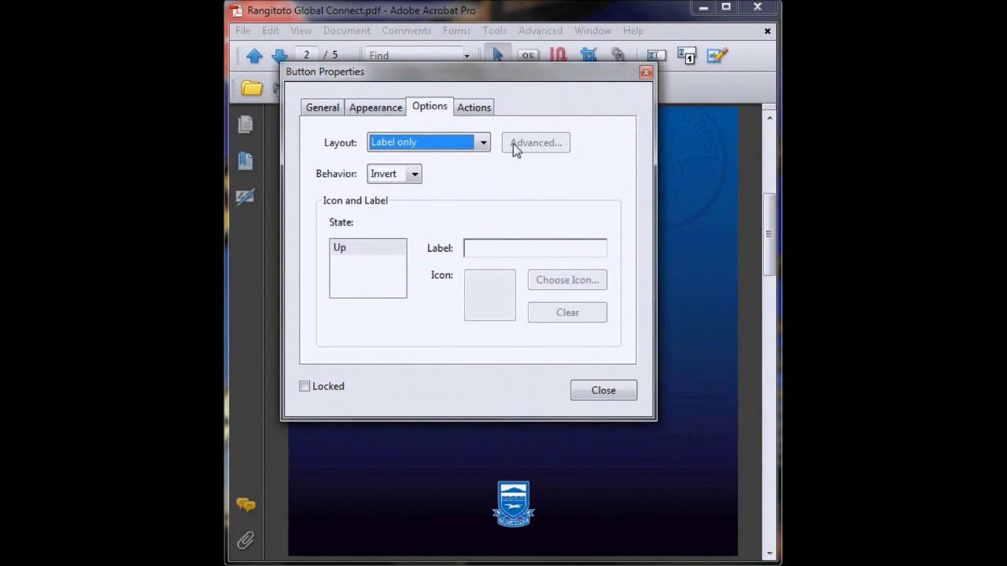
pyautogui.click(414, 174)
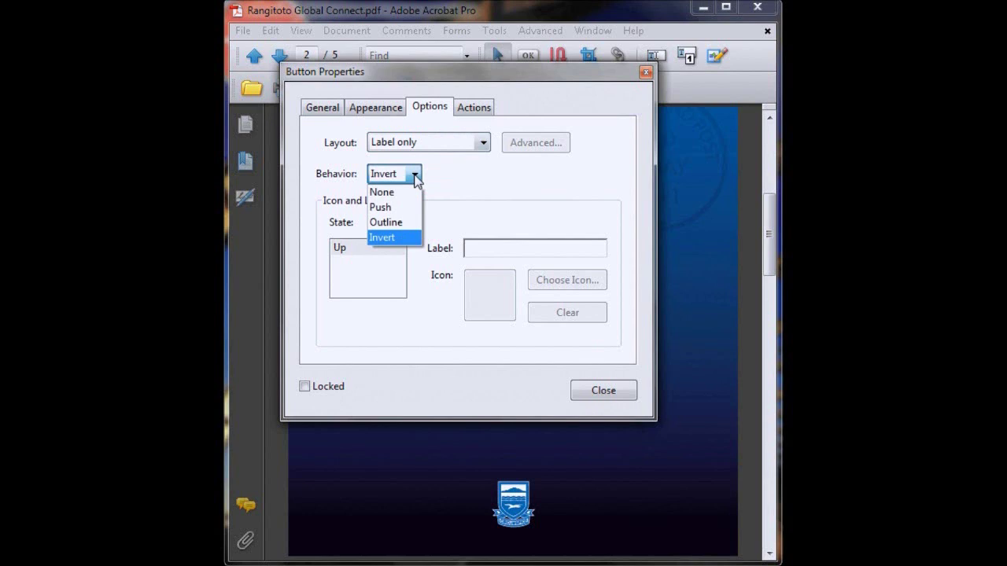
pyautogui.click(401, 238)
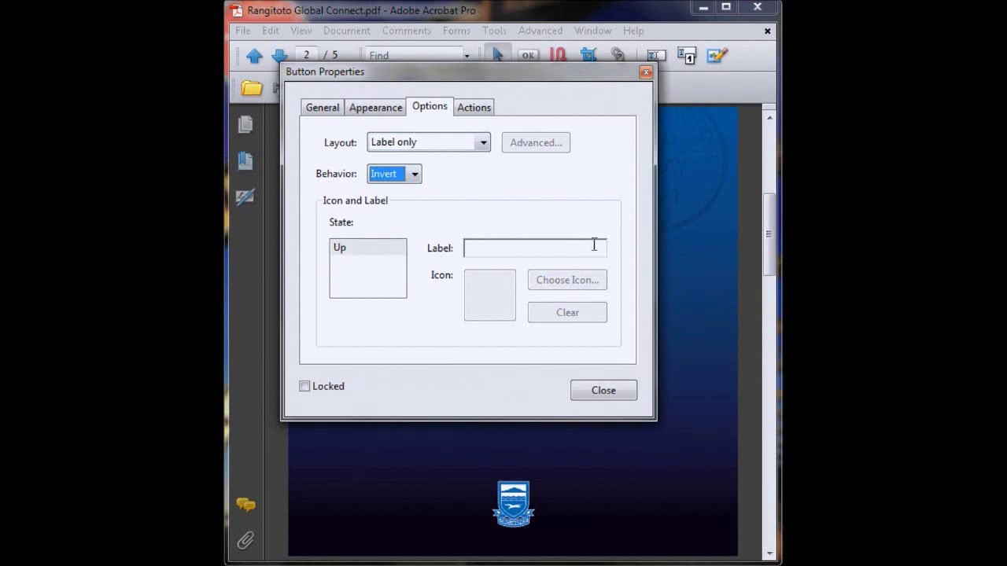
# Choose a Mouse Up trigger with the 'Go to a page view' action for the Globalisation button.
pyautogui.click(475, 108)
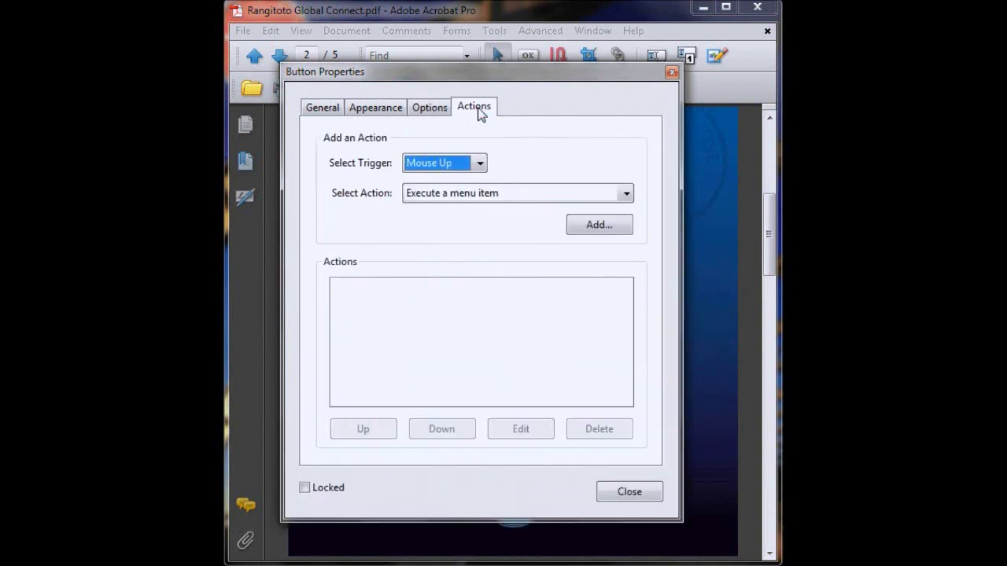
pyautogui.click(480, 163)
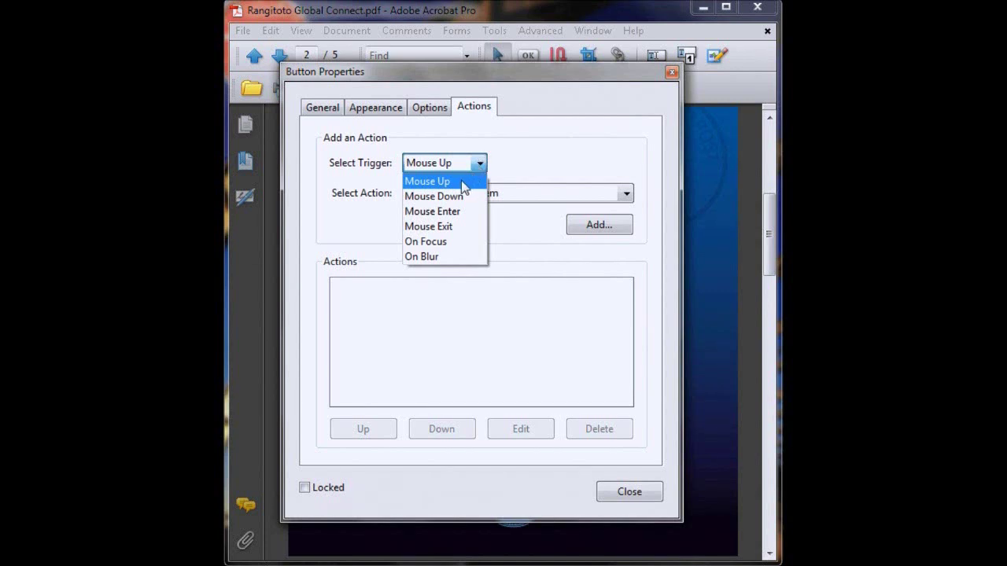
pyautogui.click(460, 181)
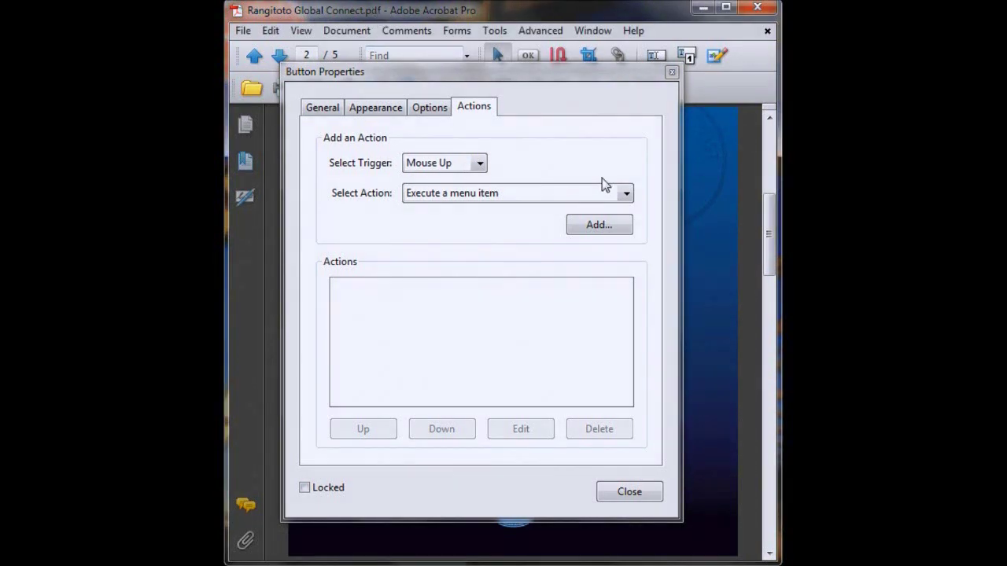
pyautogui.click(627, 193)
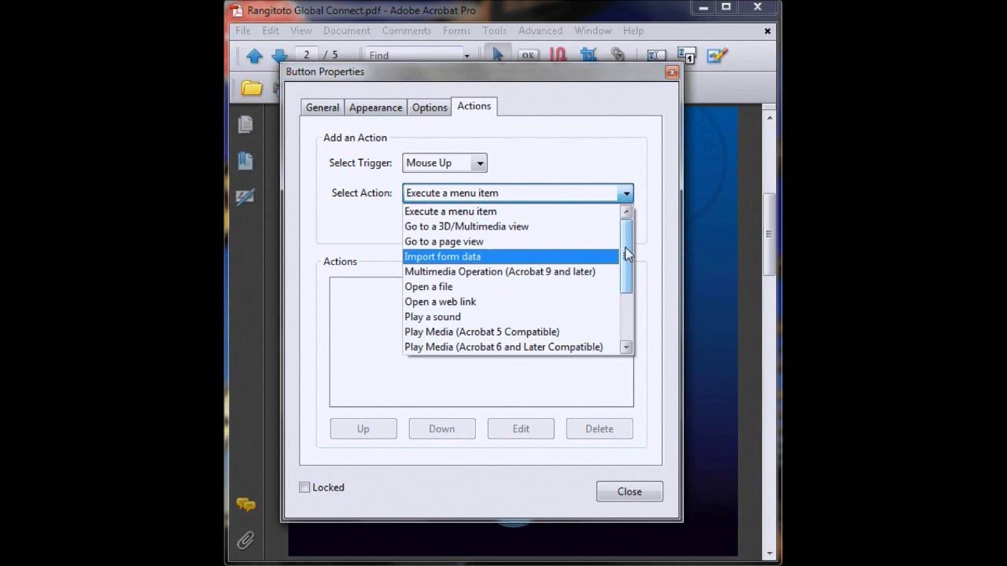
pyautogui.moveTo(627, 254)
pyautogui.mouseDown()
pyautogui.moveTo(627, 311)
pyautogui.moveTo(628, 261)
pyautogui.mouseUp()
pyautogui.click(472, 243)
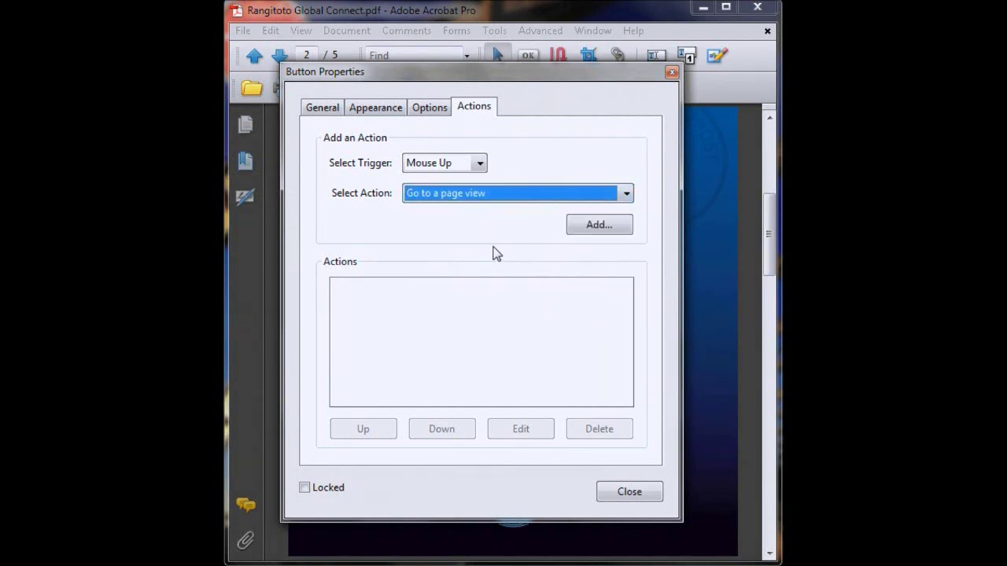
# Link the Globalisation button to page 3 and close its properties.
pyautogui.click(598, 225)
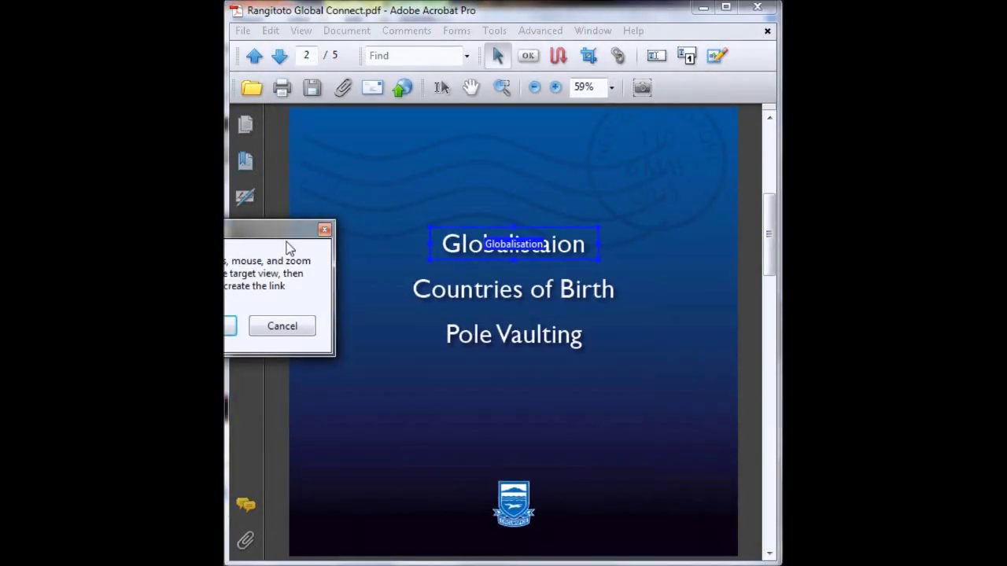
pyautogui.moveTo(288, 245); pyautogui.dragTo(420, 319)
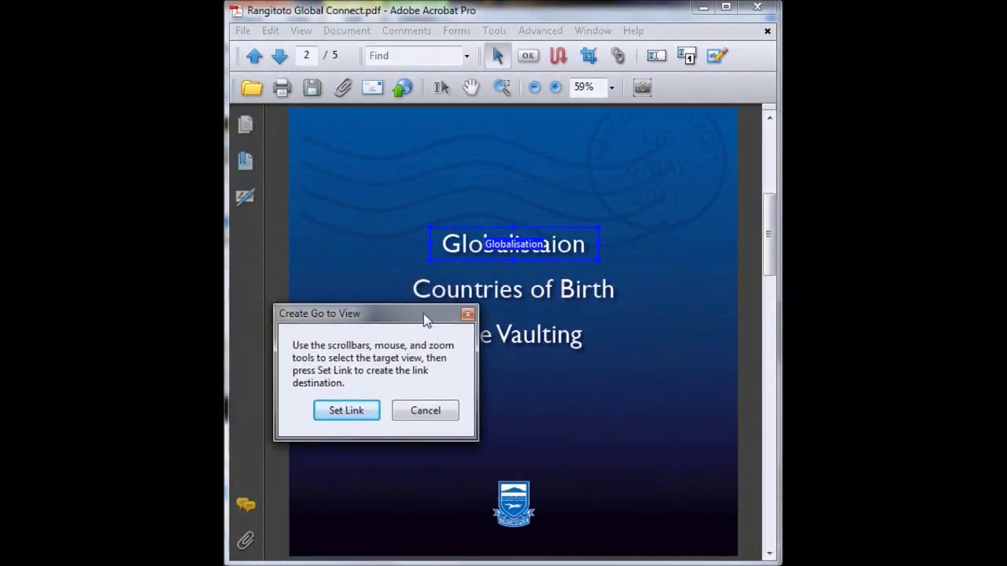
pyautogui.click(769, 553)
pyautogui.click(769, 553)
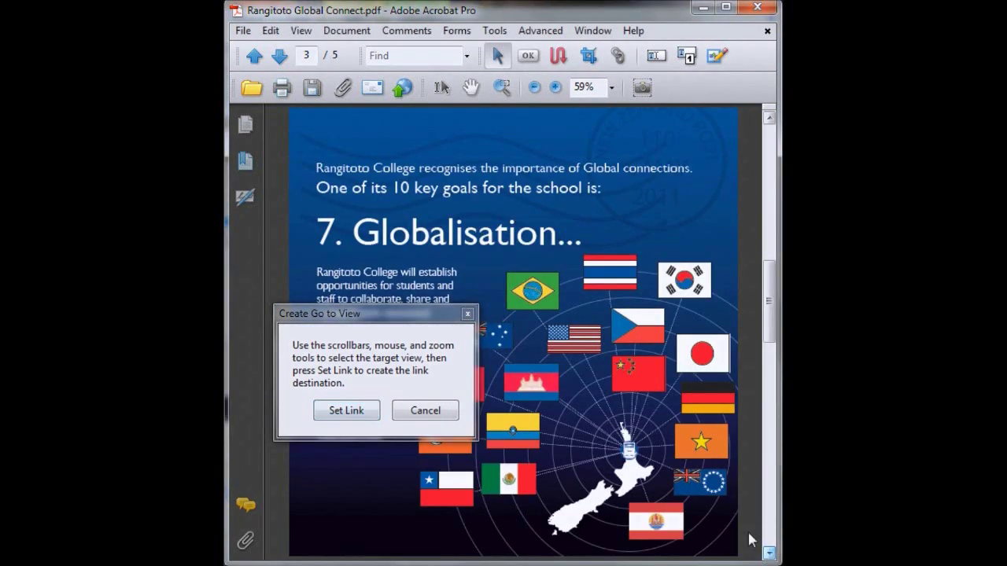
pyautogui.click(338, 411)
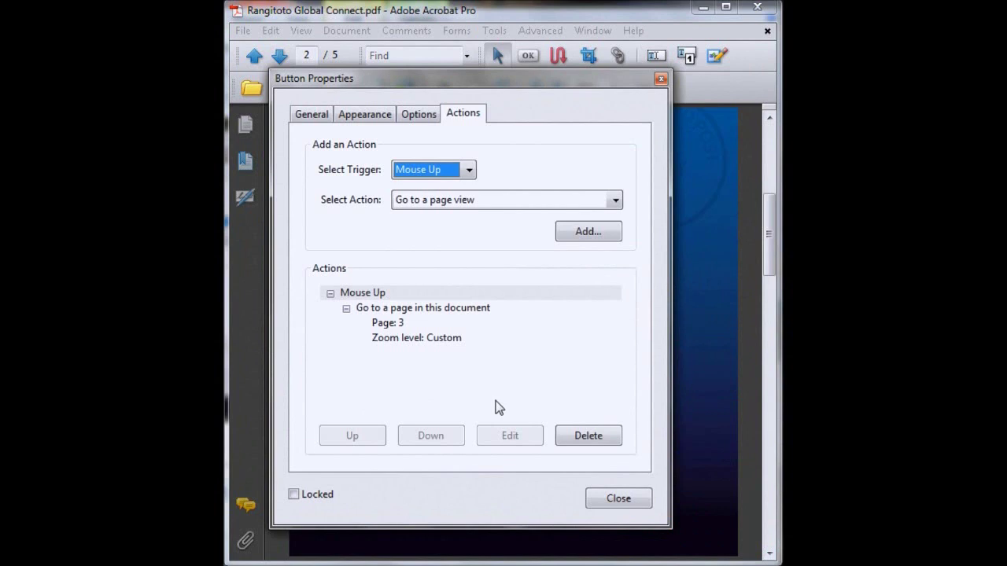
pyautogui.click(618, 498)
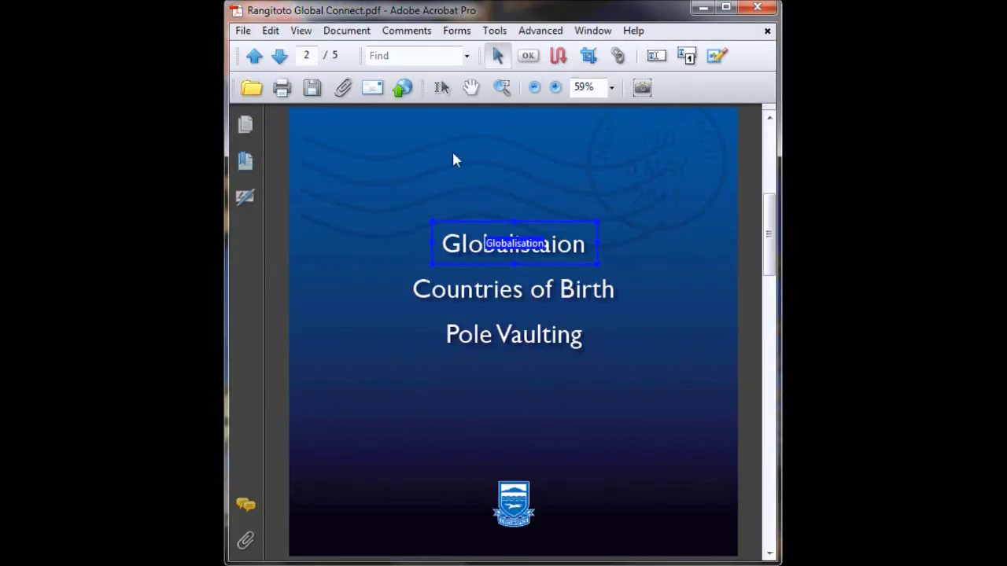
# Test the Globalisation link with the Hand tool, landing on page 3.
pyautogui.click(470, 86)
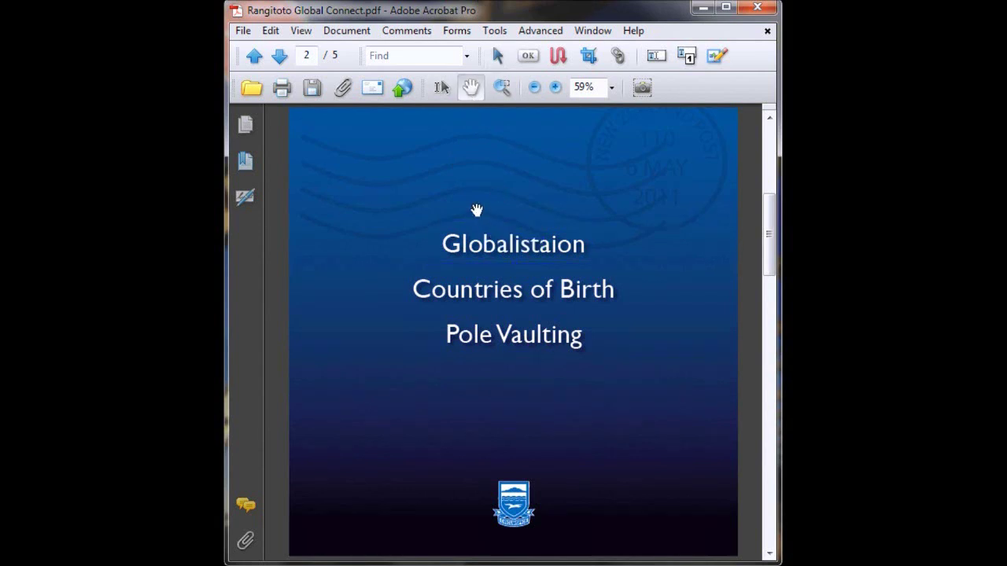
pyautogui.click(472, 247)
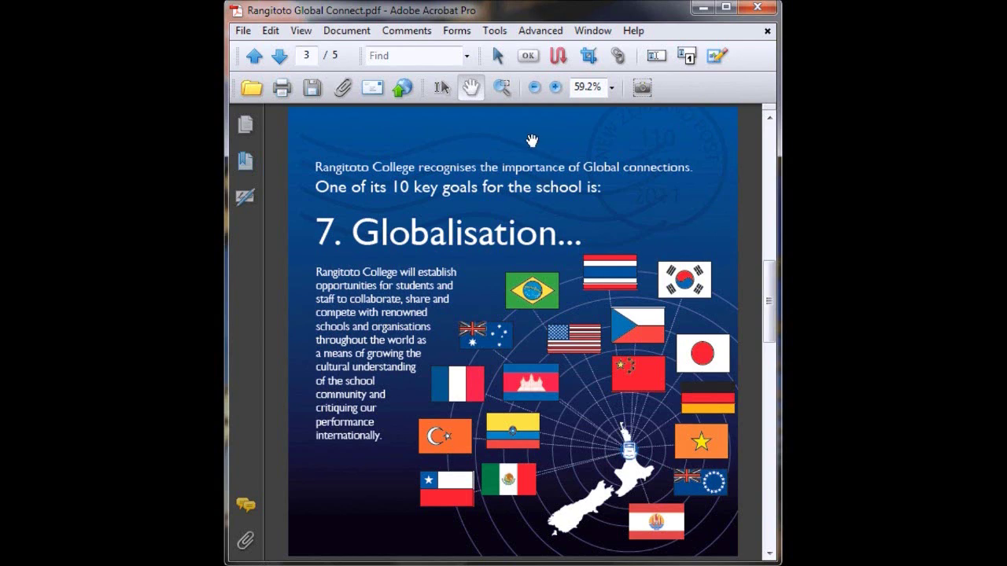
# Draw a button at the bottom-left of page 3 and name it Return.
pyautogui.click(497, 55)
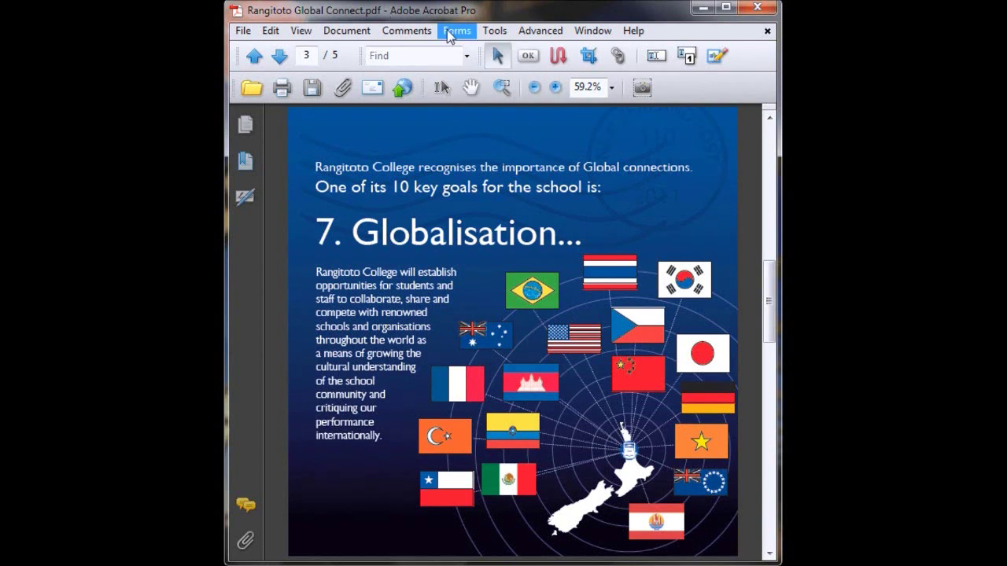
pyautogui.click(496, 30)
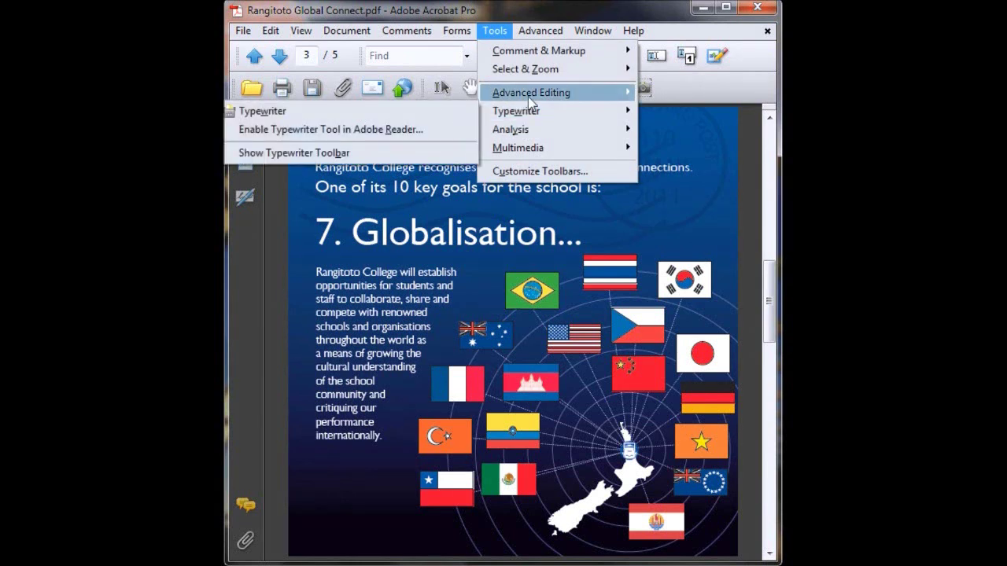
pyautogui.moveTo(529, 94)
pyautogui.click(420, 112)
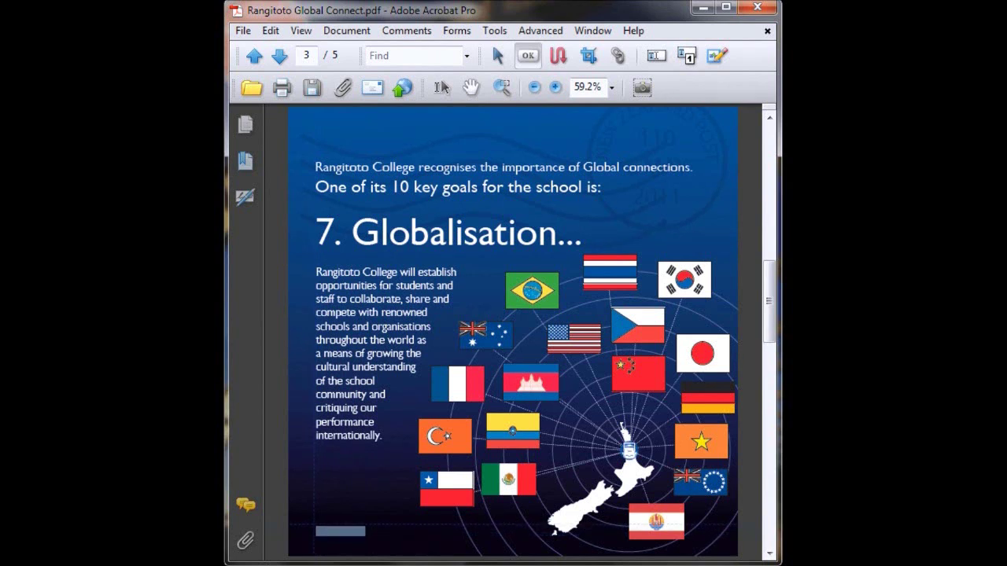
pyautogui.moveTo(316, 524); pyautogui.dragTo(413, 539)
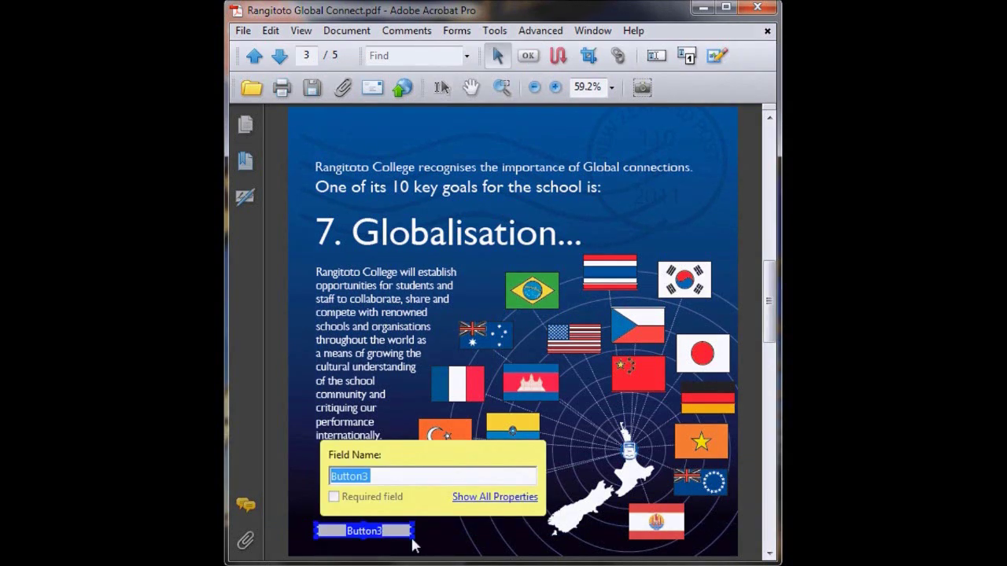
pyautogui.click(385, 476)
pyautogui.write('Return')
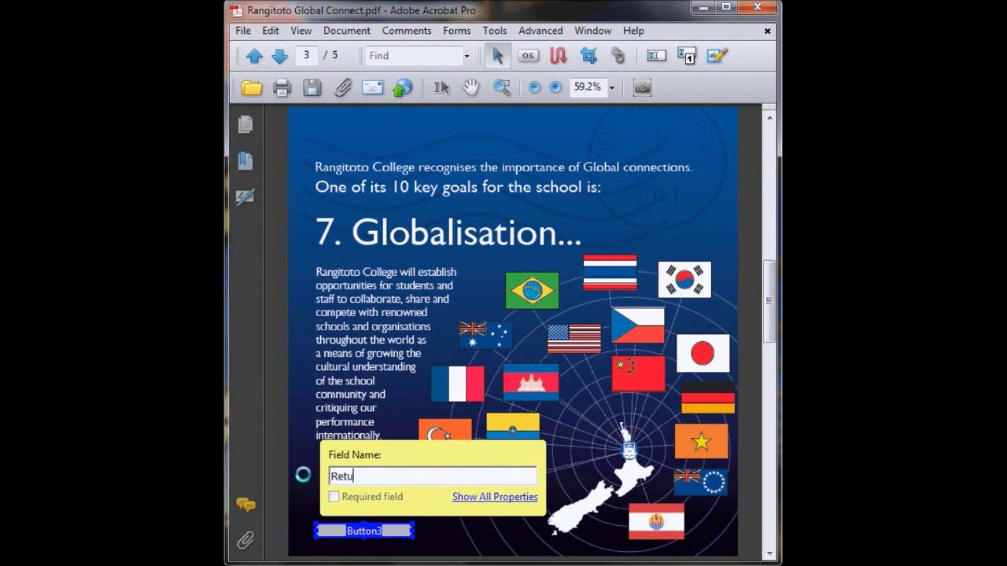
# Give the Return button a white fill and the label 'Return to main menu'.
pyautogui.click(486, 497)
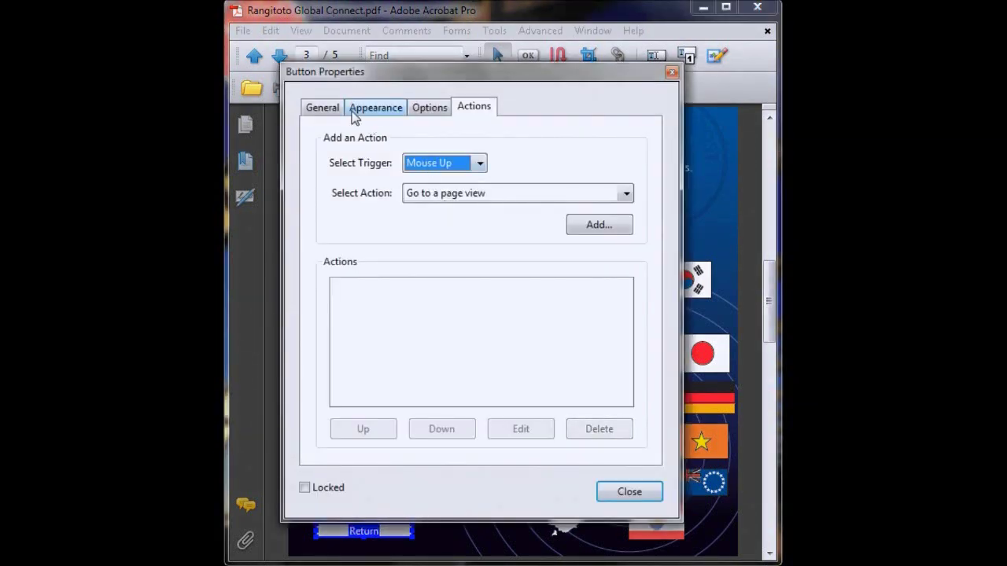
pyautogui.click(322, 109)
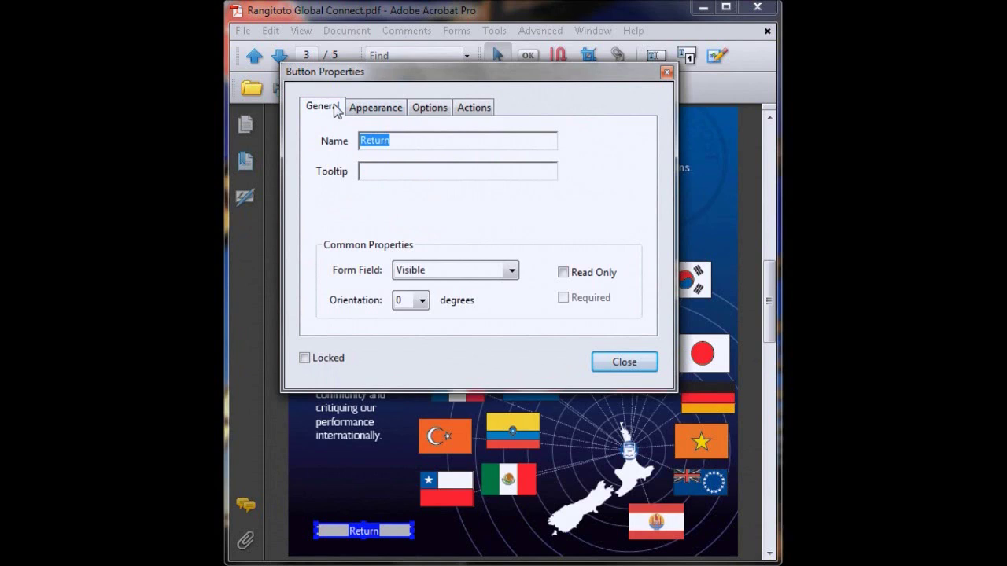
pyautogui.click(362, 110)
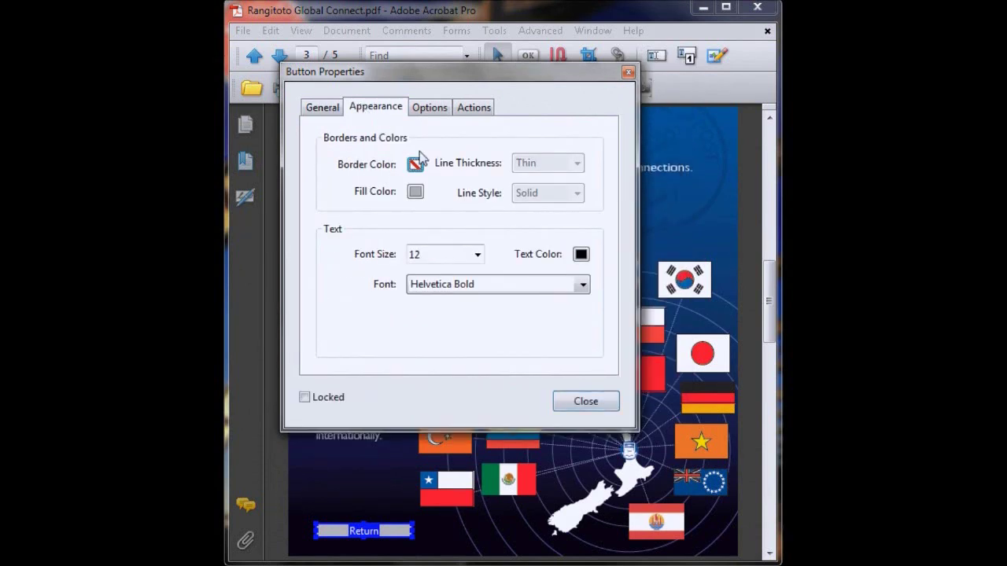
pyautogui.click(417, 193)
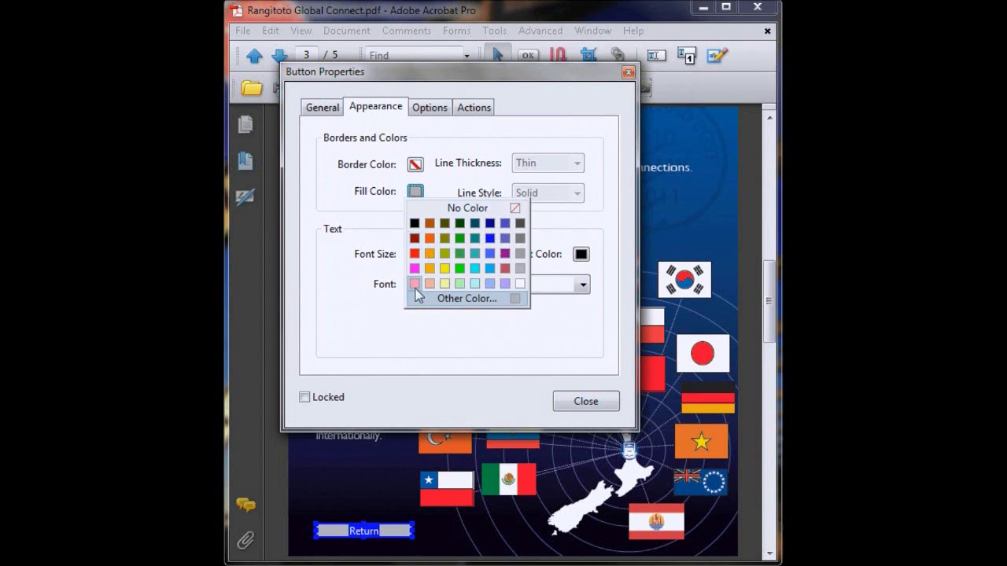
pyautogui.click(520, 283)
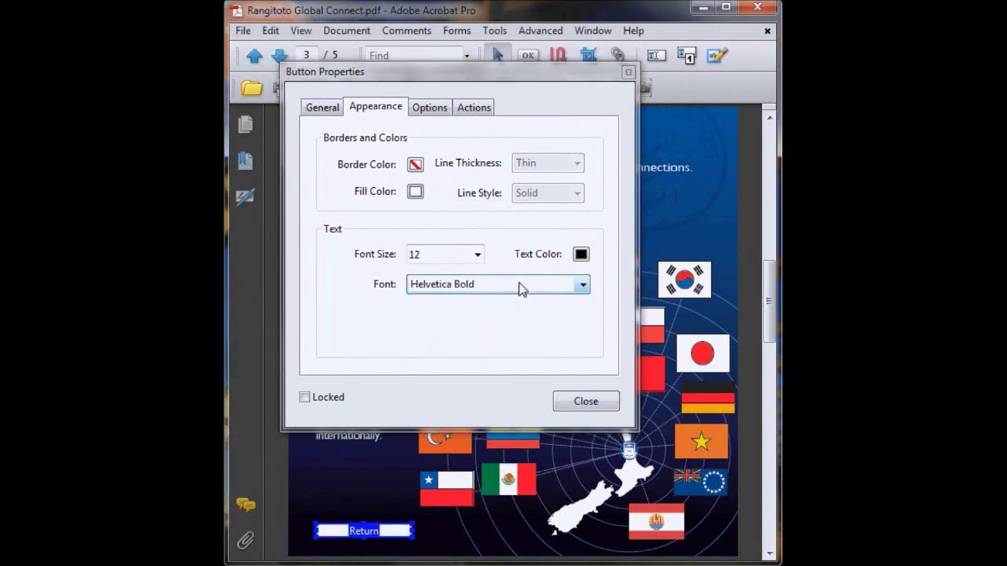
pyautogui.click(431, 110)
pyautogui.click(476, 242)
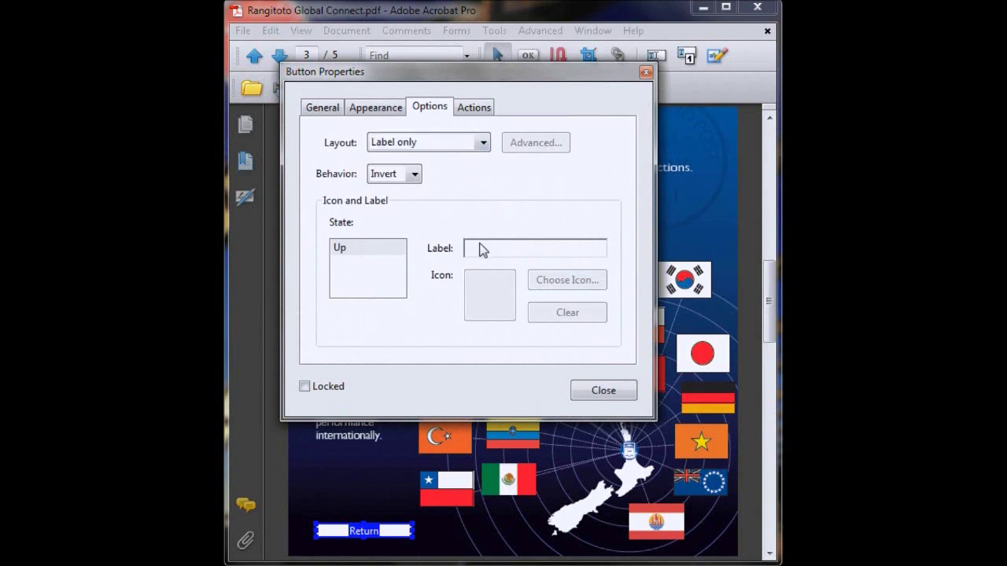
pyautogui.write('REturn to main m')
pyautogui.press('BackSpace')
pyautogui.write('enu')
# Add a Go to page view action linking the Return button to page 2.
pyautogui.click(473, 108)
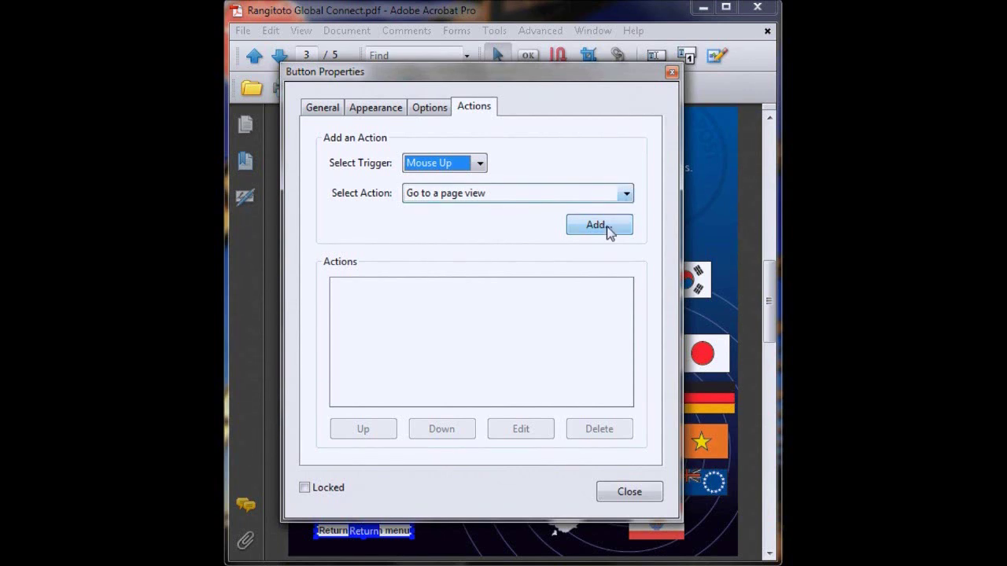
pyautogui.click(602, 228)
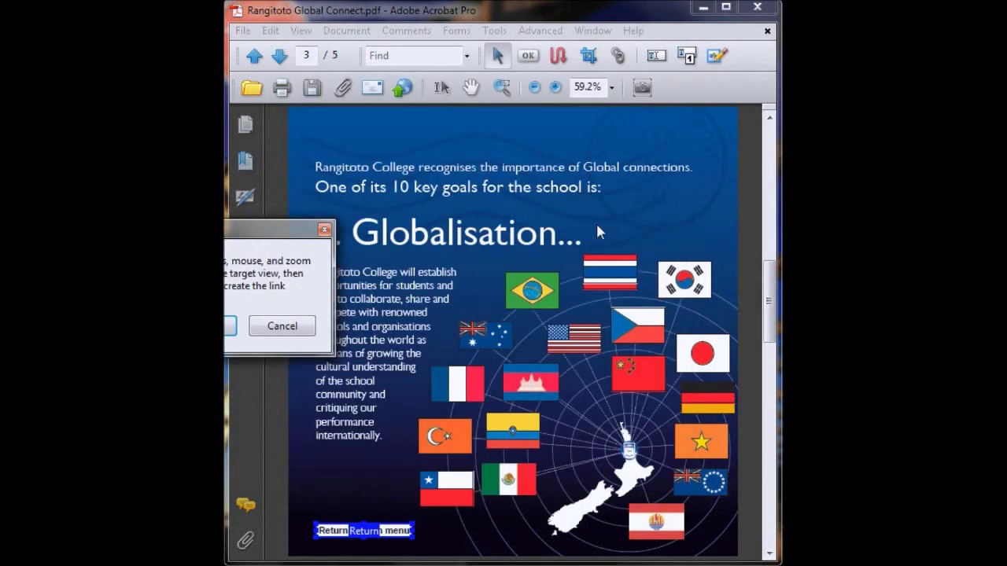
pyautogui.click(769, 118)
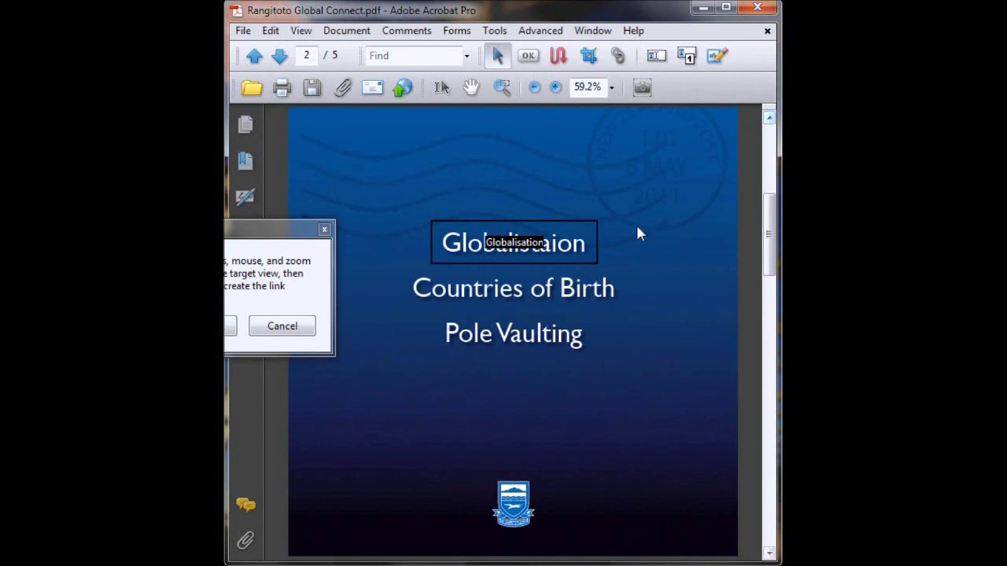
pyautogui.click(230, 325)
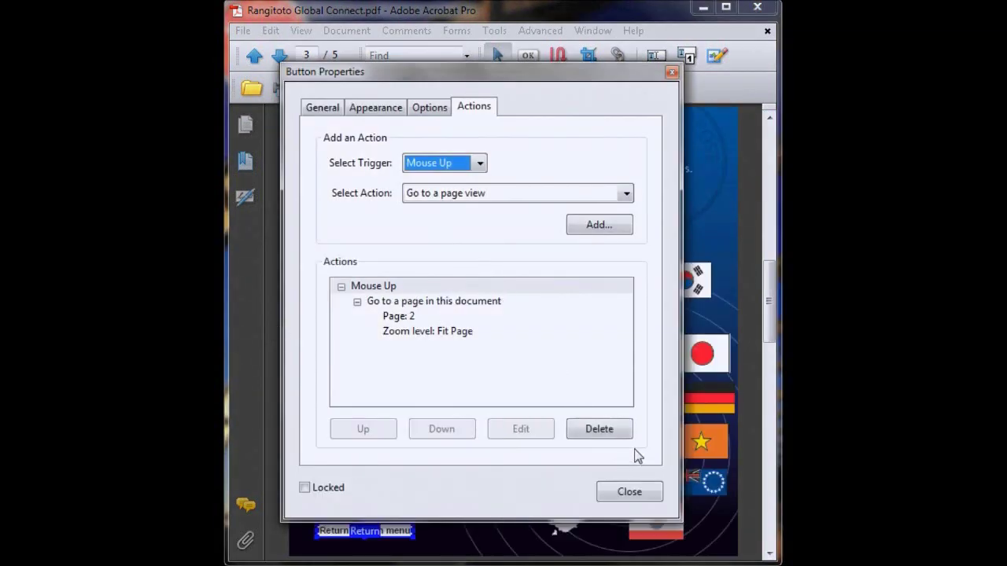
pyautogui.click(630, 492)
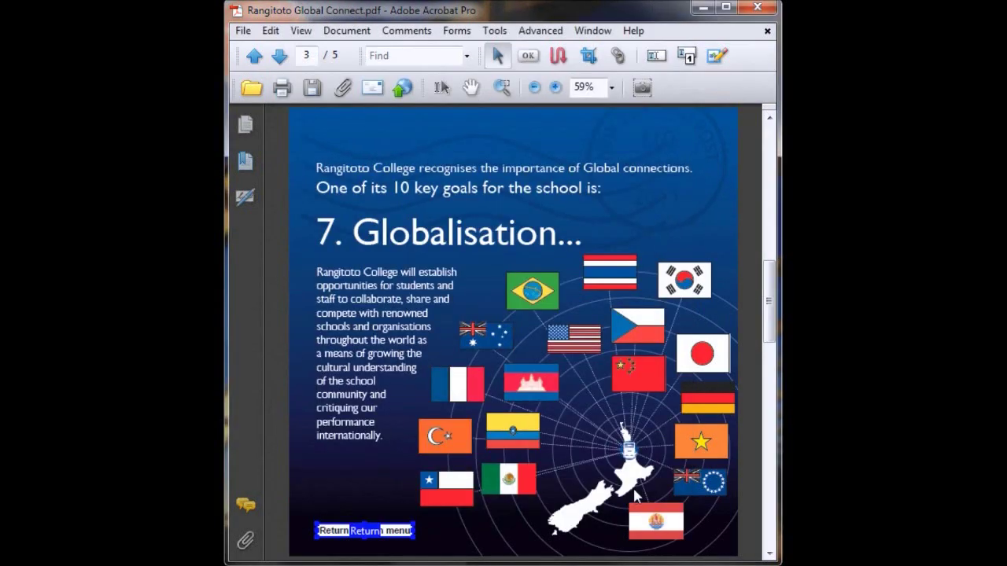
# Test Return to main menu and the Globalistaion link, going page 3 to 2, 3 and back.
pyautogui.click(470, 86)
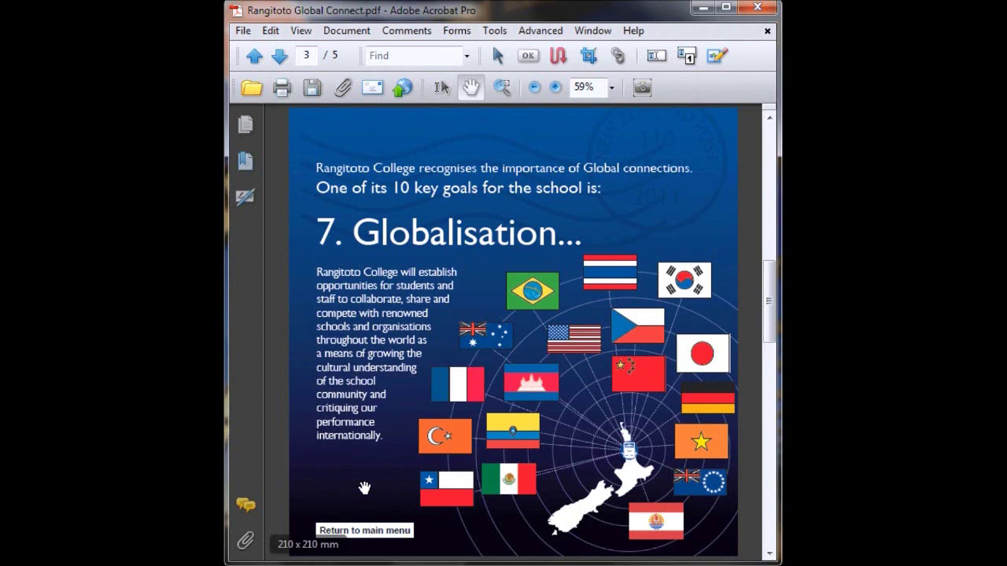
pyautogui.click(363, 533)
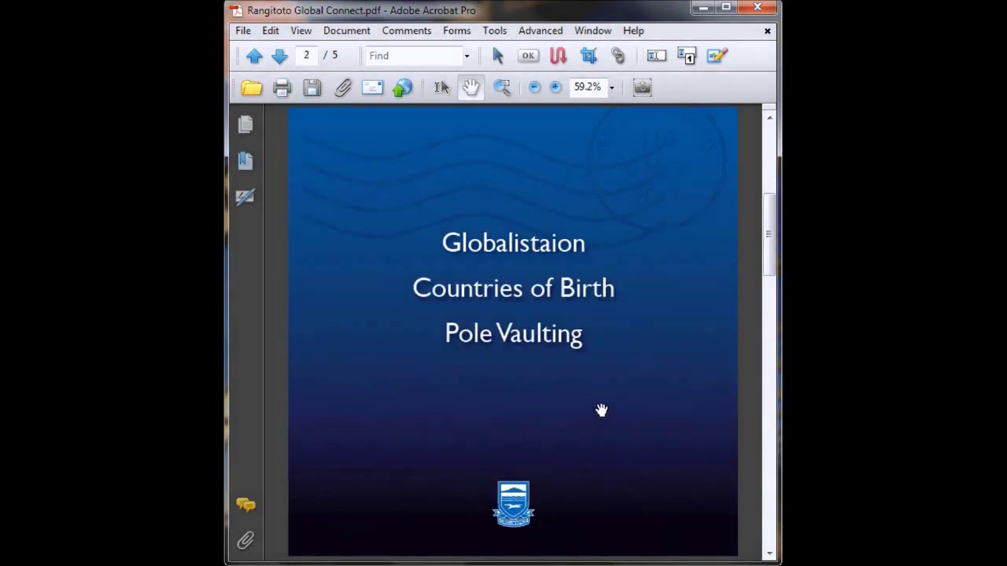
pyautogui.click(499, 248)
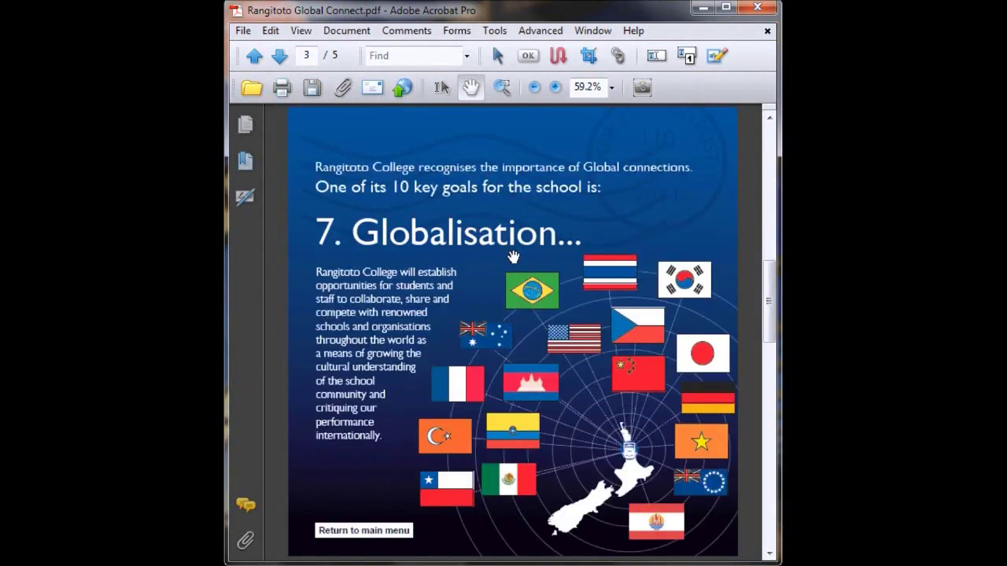
pyautogui.click(388, 534)
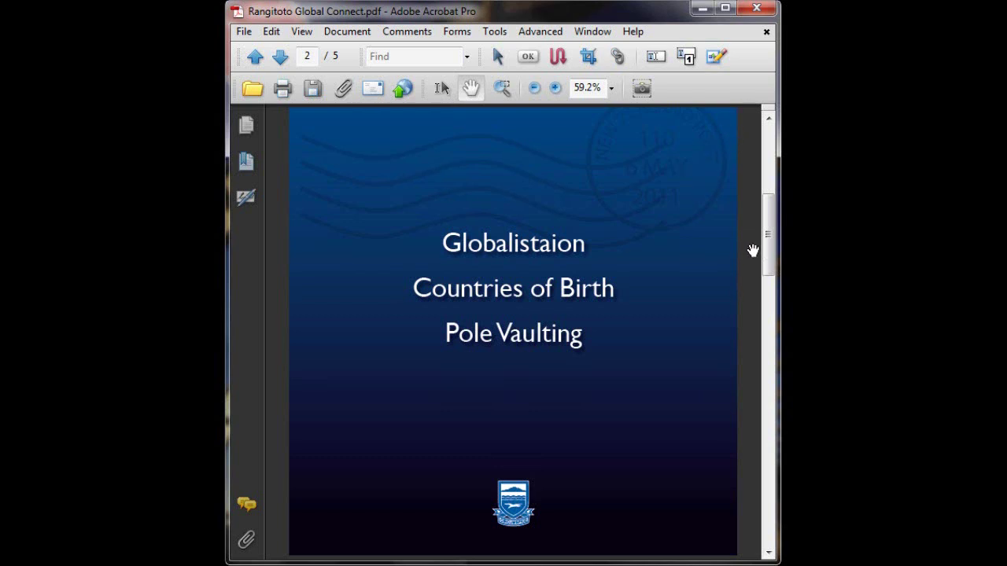
# On page 5, draw a button below the pole-vaulting video named 'Play video'.
pyautogui.moveTo(771, 249); pyautogui.dragTo(770, 520)
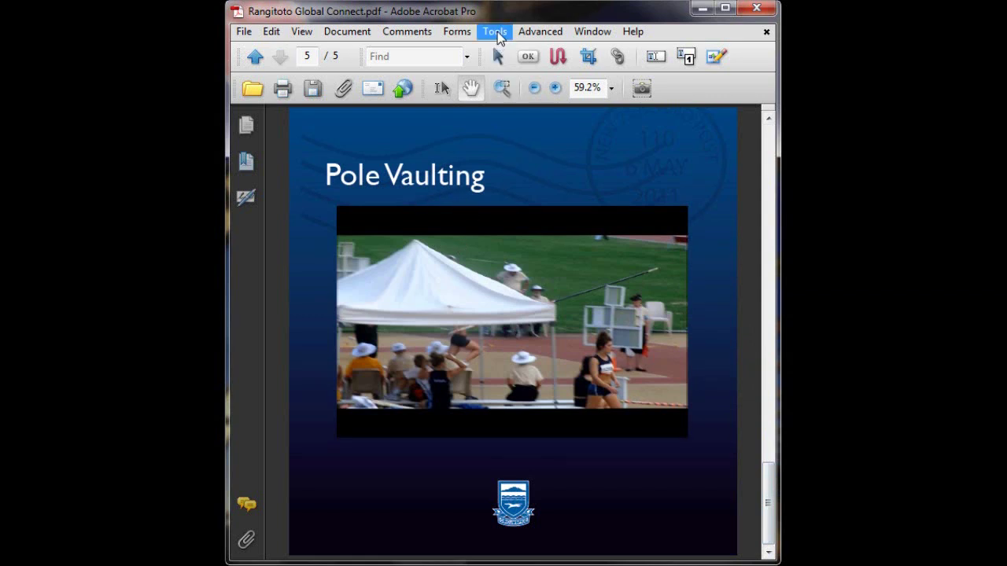
pyautogui.click(504, 36)
pyautogui.moveTo(516, 96)
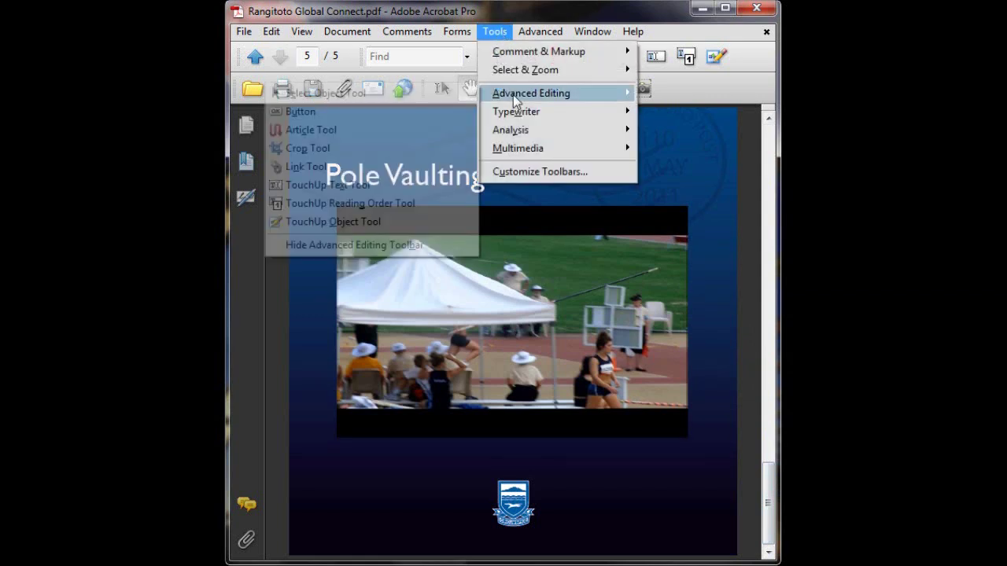
pyautogui.click(371, 114)
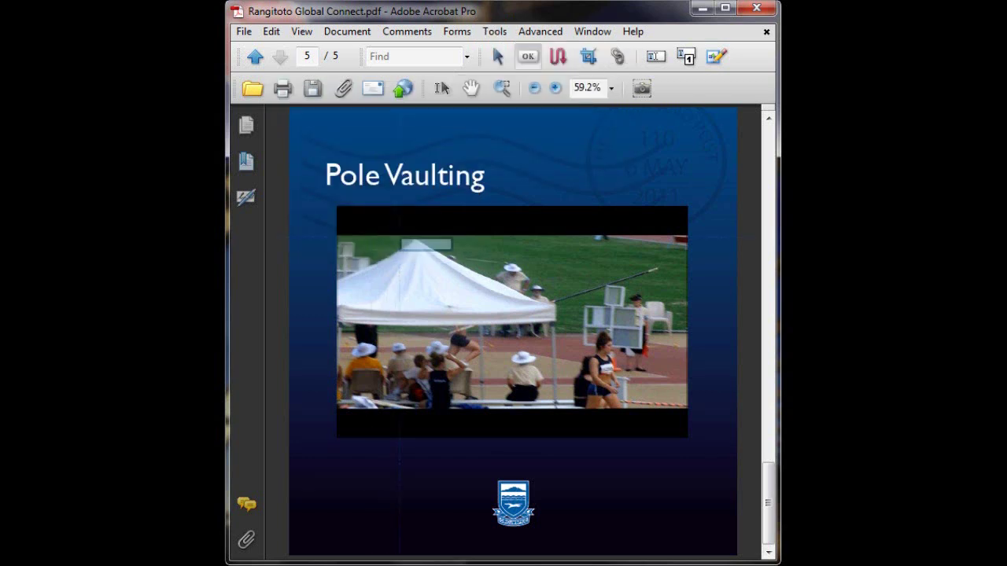
pyautogui.moveTo(498, 455); pyautogui.dragTo(590, 469)
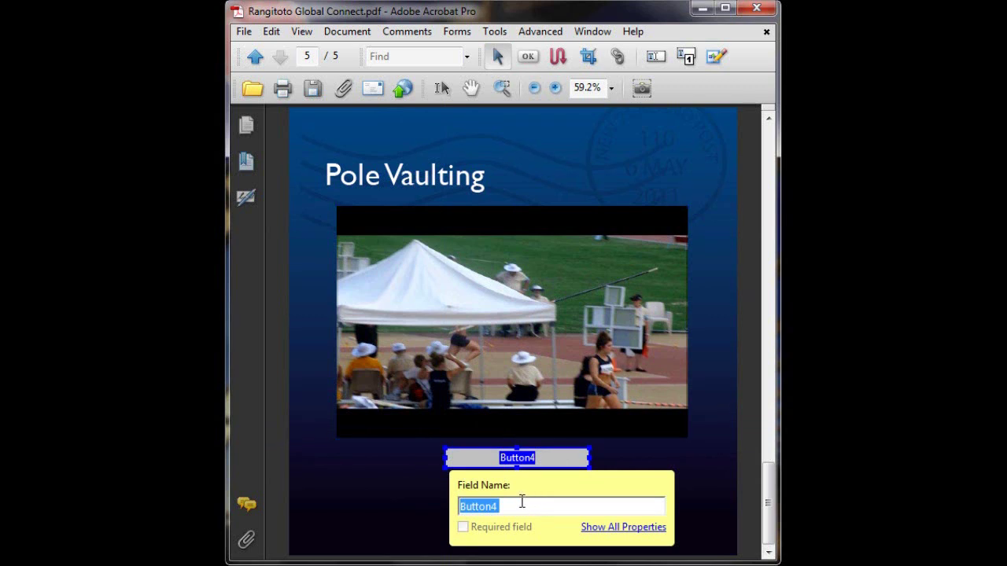
pyautogui.write('Pa')
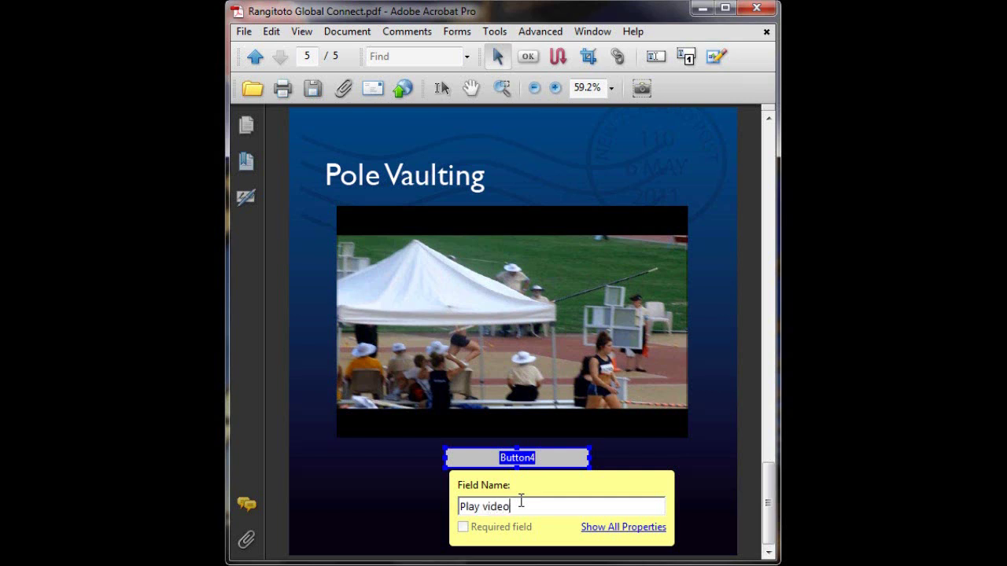
# Give the Play video button a white fill and the label 'Play Video'.
pyautogui.click(650, 529)
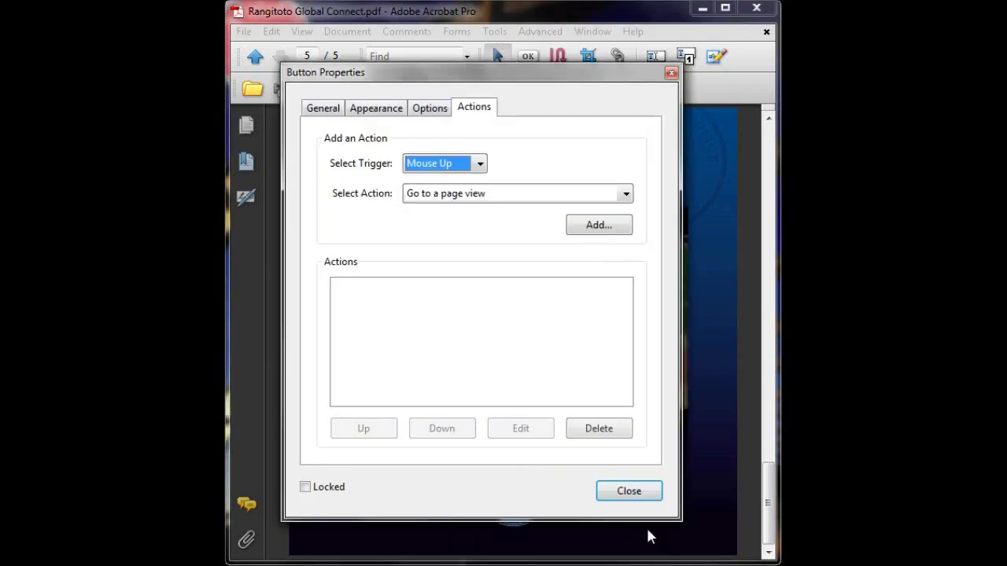
pyautogui.click(324, 110)
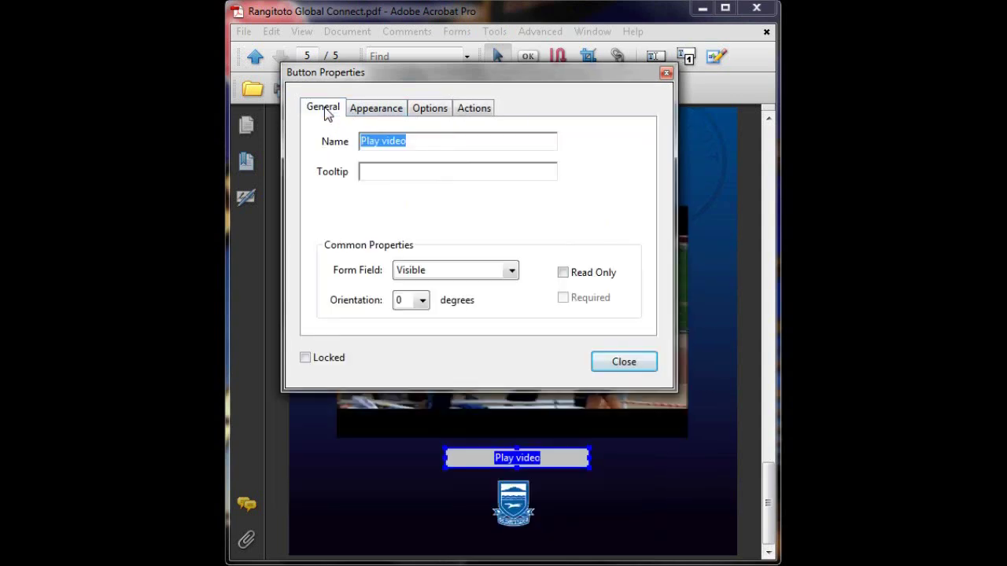
pyautogui.click(371, 109)
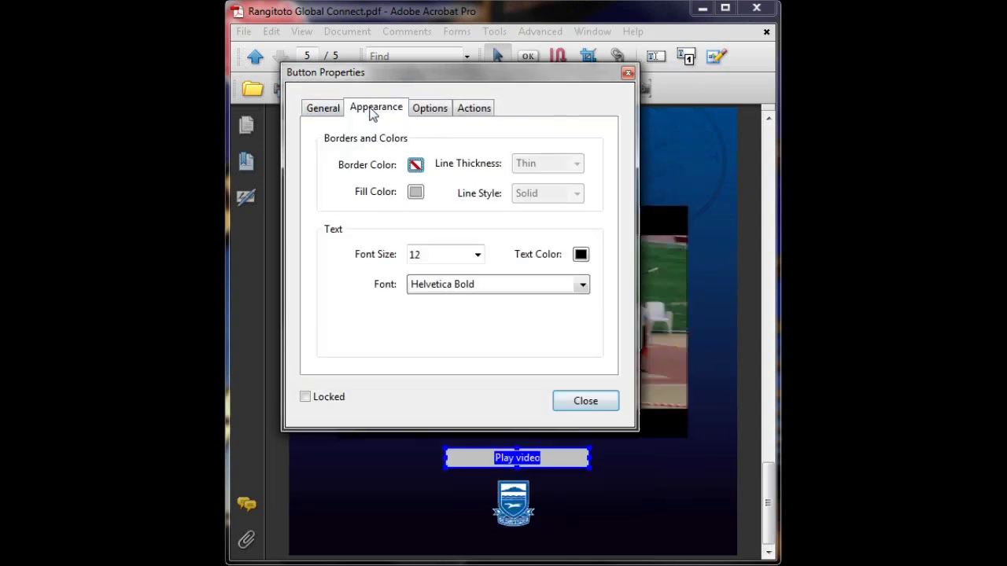
pyautogui.click(416, 193)
pyautogui.click(520, 284)
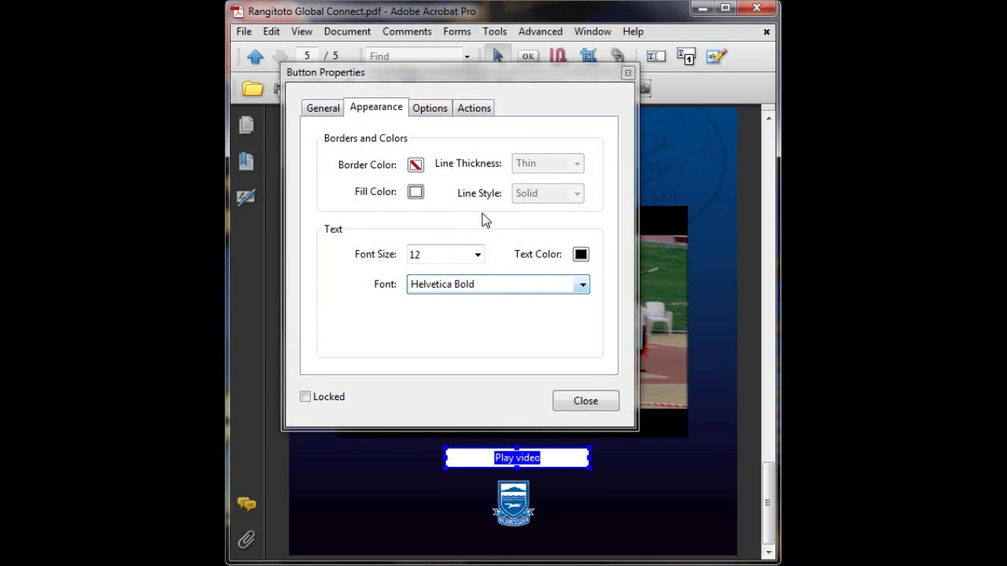
pyautogui.click(428, 107)
pyautogui.click(487, 250)
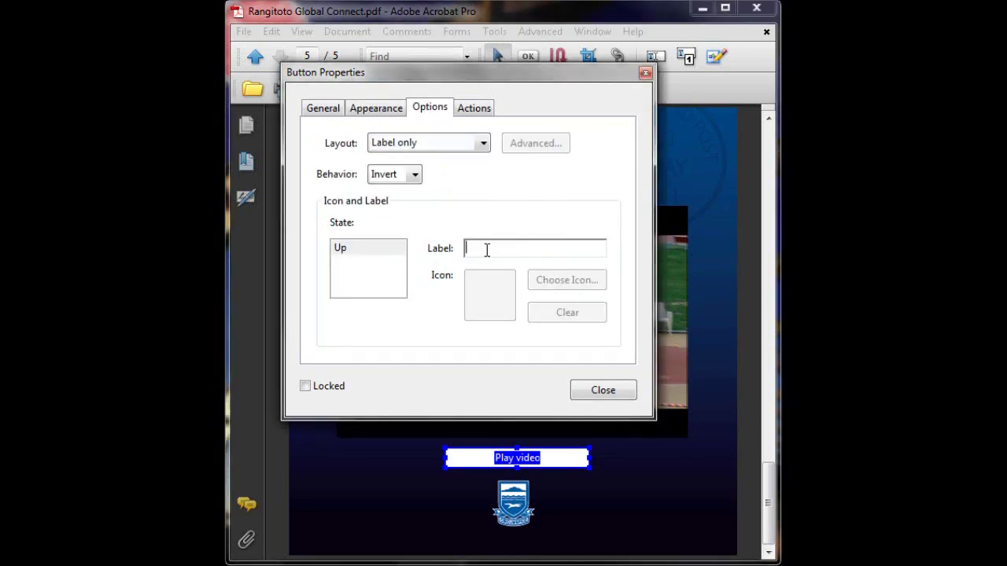
pyautogui.write('Play Video')
pyautogui.click(472, 109)
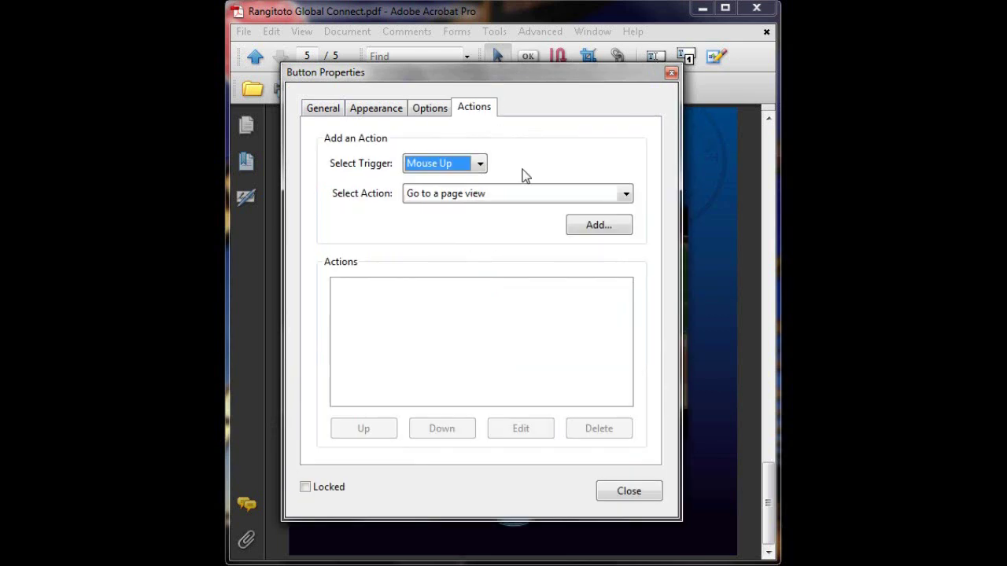
# Add a Play Media (Acrobat 6 and Later) action playing shortenedpolevolt.wmv to the Play video button.
pyautogui.click(627, 193)
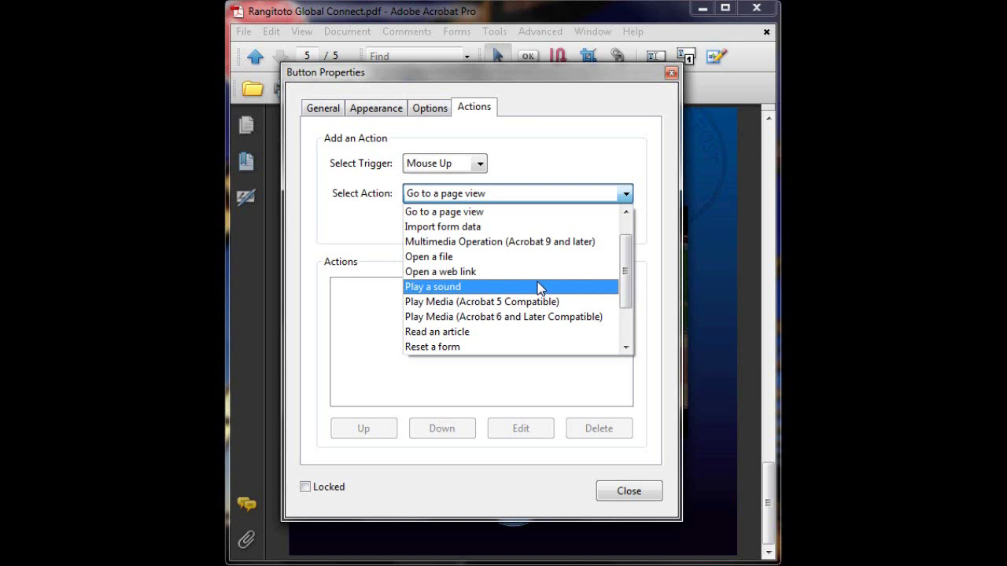
pyautogui.click(515, 316)
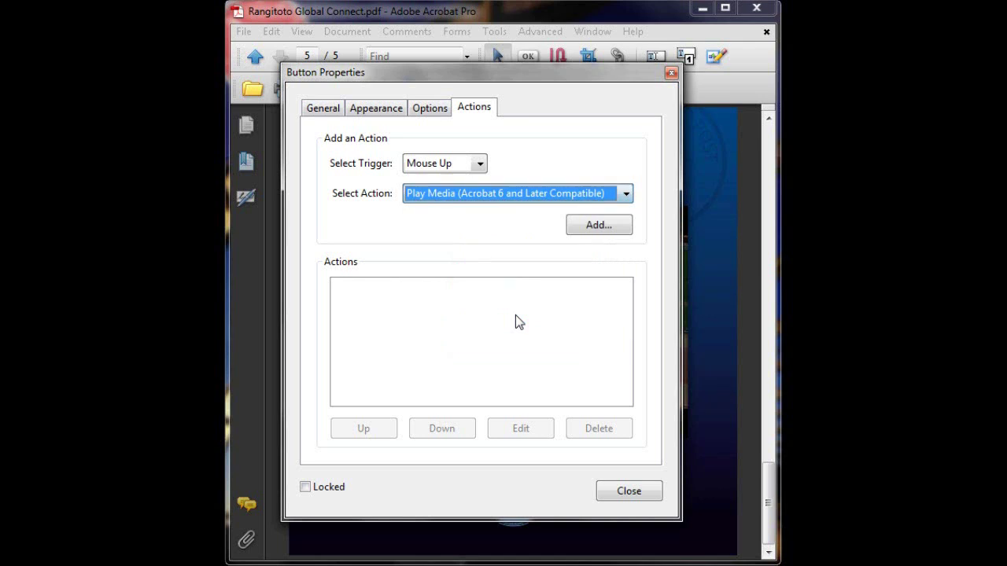
pyautogui.click(584, 226)
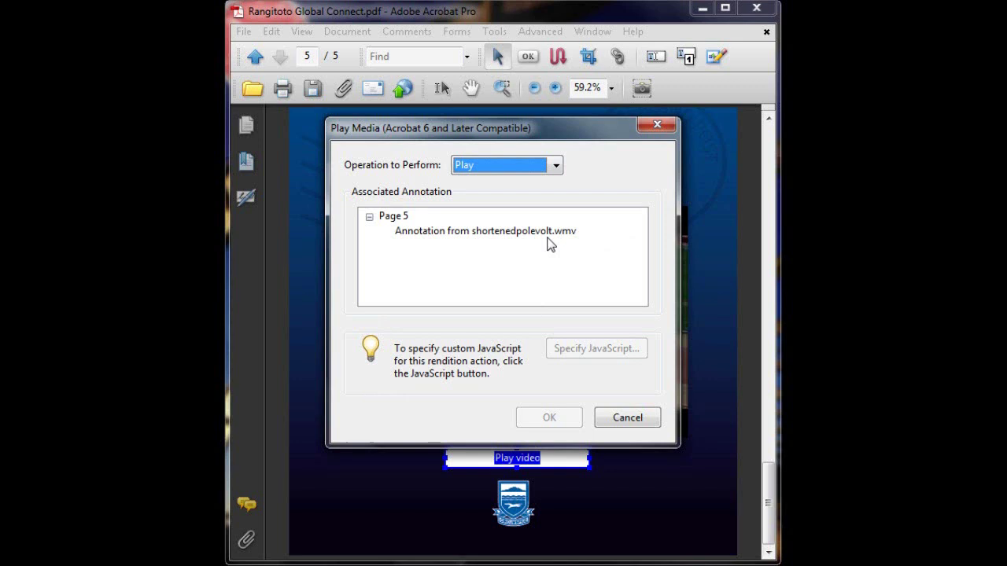
pyautogui.click(516, 233)
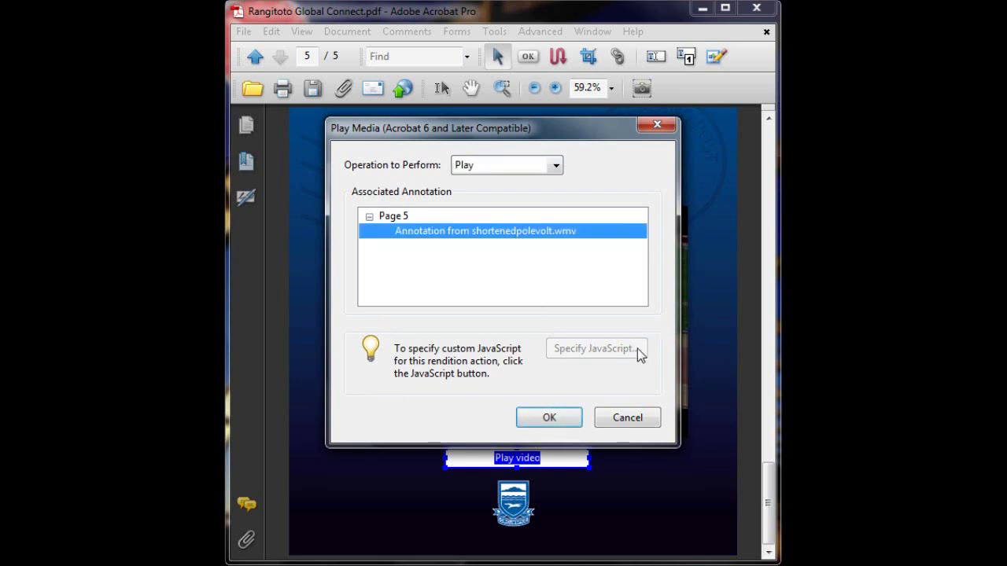
pyautogui.click(550, 417)
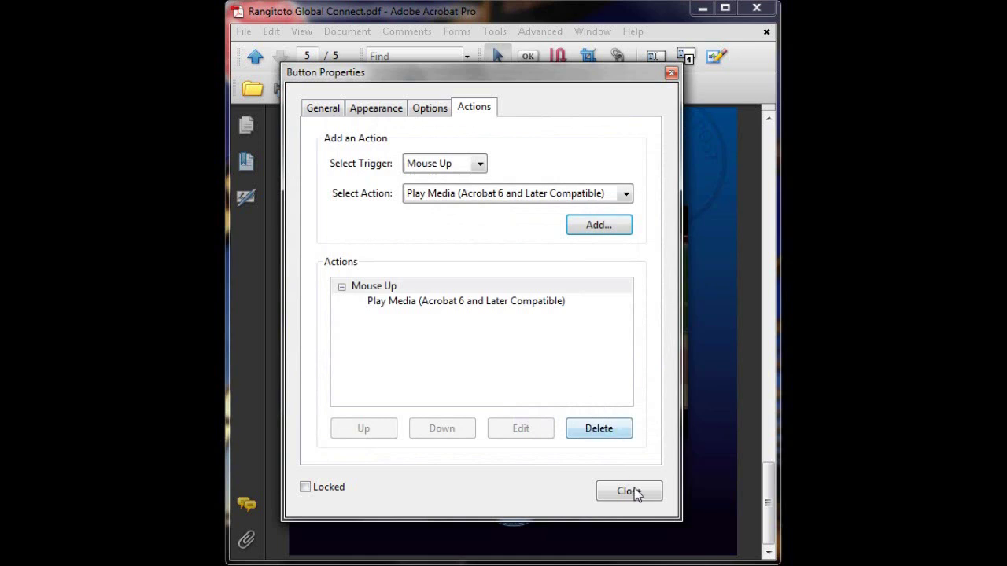
pyautogui.click(630, 491)
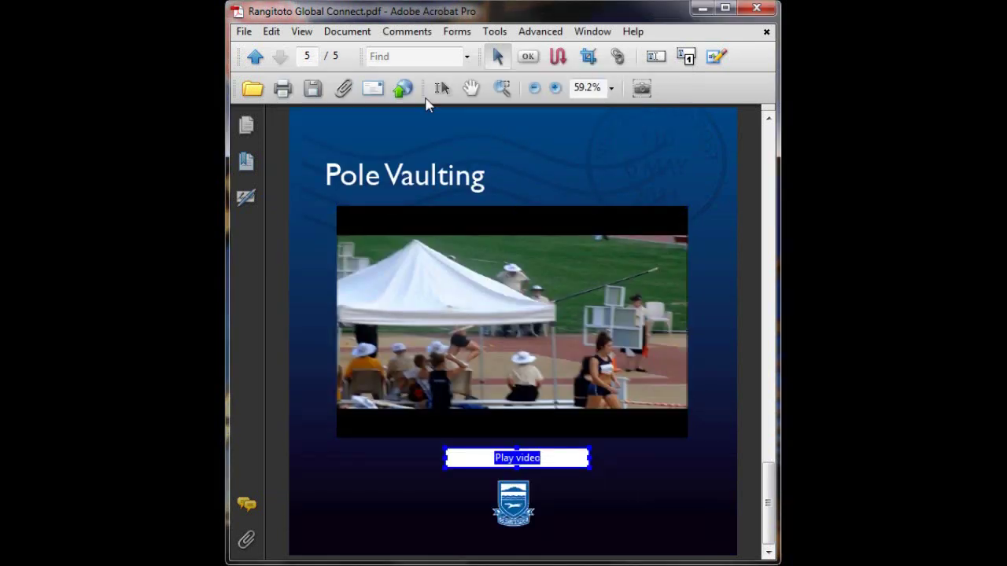
# With the Hand tool, test the Play Video button and confirm the pole-vault clip plays.
pyautogui.click(472, 88)
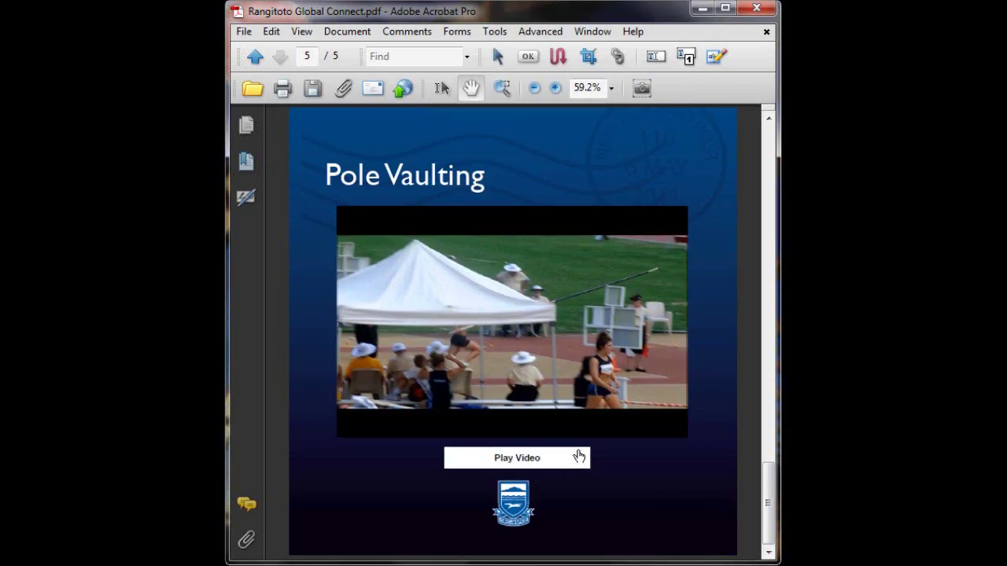
pyautogui.click(526, 462)
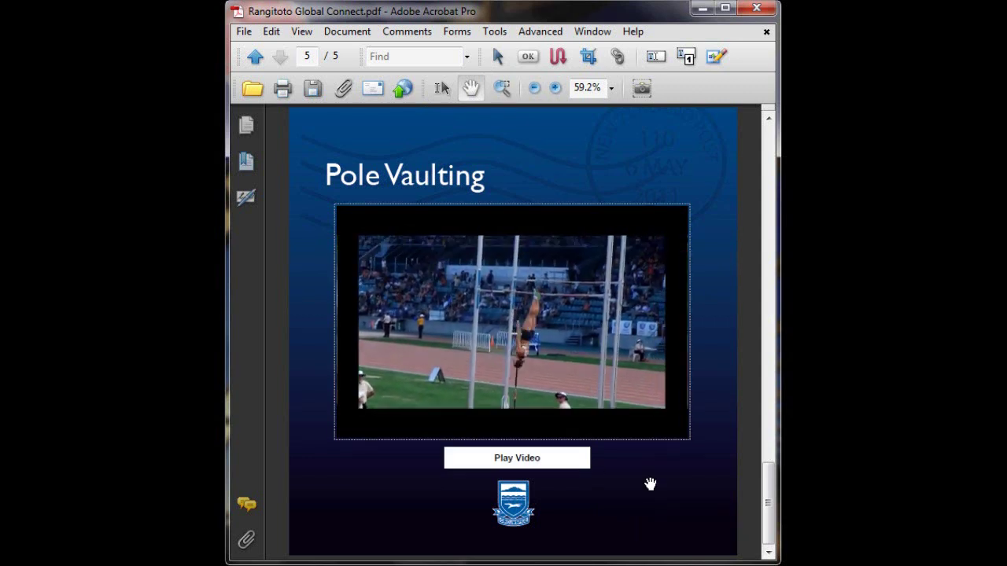